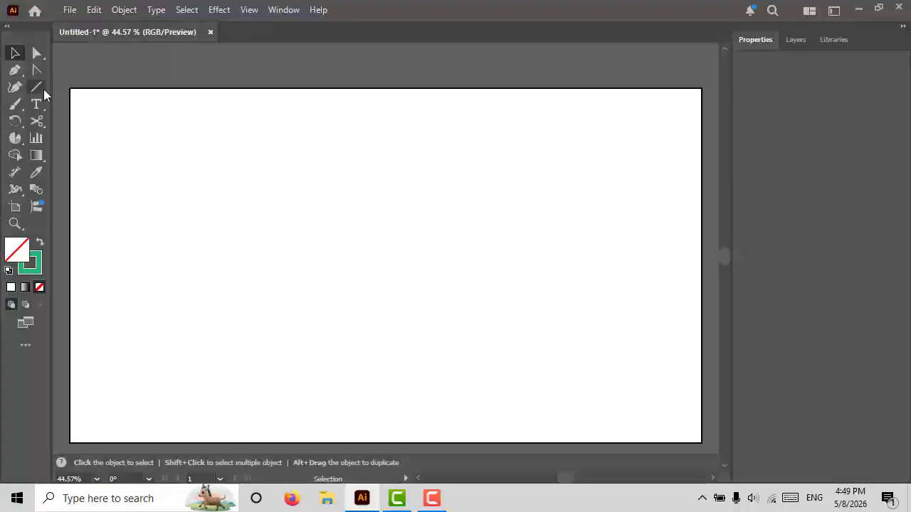
Draw a tall, narrow rectangle with a green stroke and no fill, and move it to near the artboard's centre
left_click(36, 87)
left_click(100, 87)
left_click_drag(310, 163, 350, 372)
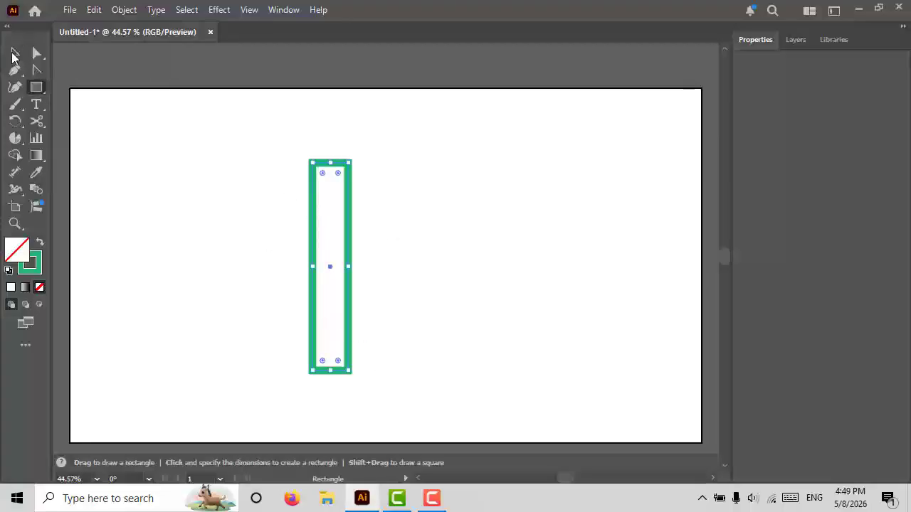
key("v")
left_click(332, 267)
left_click_drag(331, 268, 363, 262)
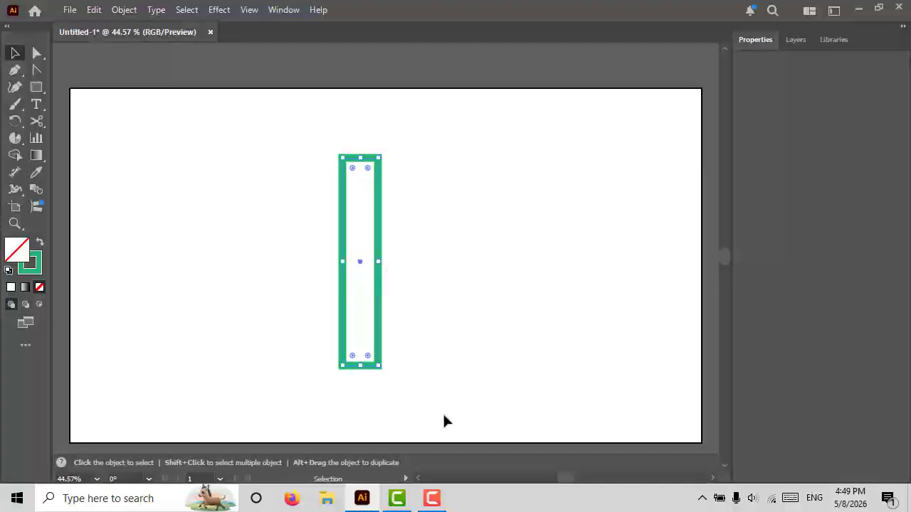
Round all four corners of the rectangle and apply the 3D Revolve effect to it
left_click(38, 53)
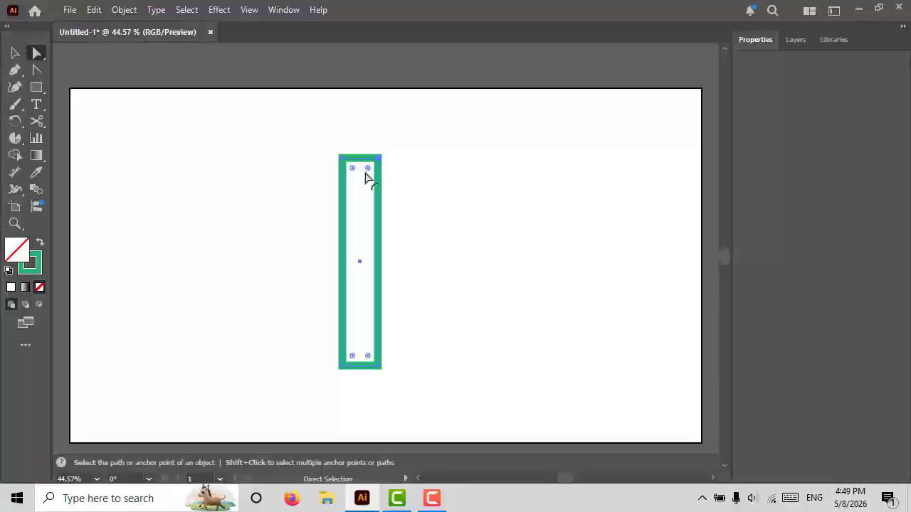
left_click_drag(367, 170, 370, 178)
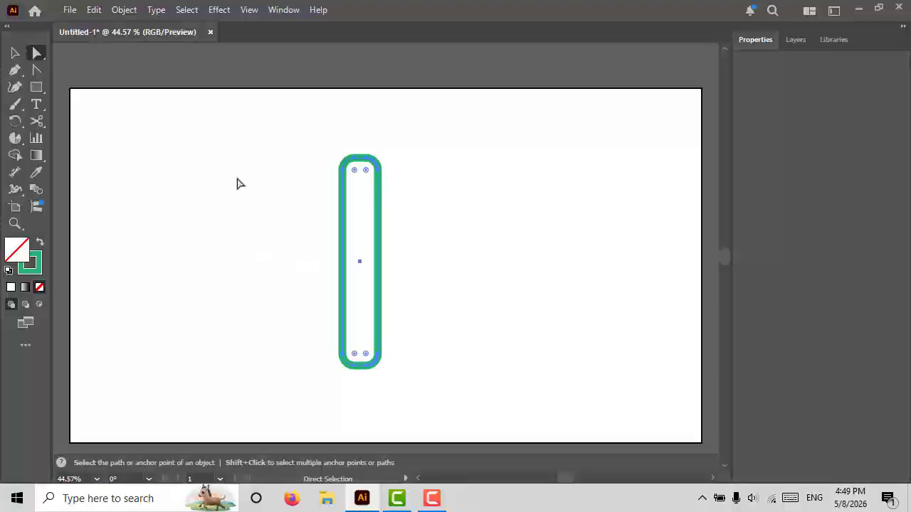
left_click(218, 10)
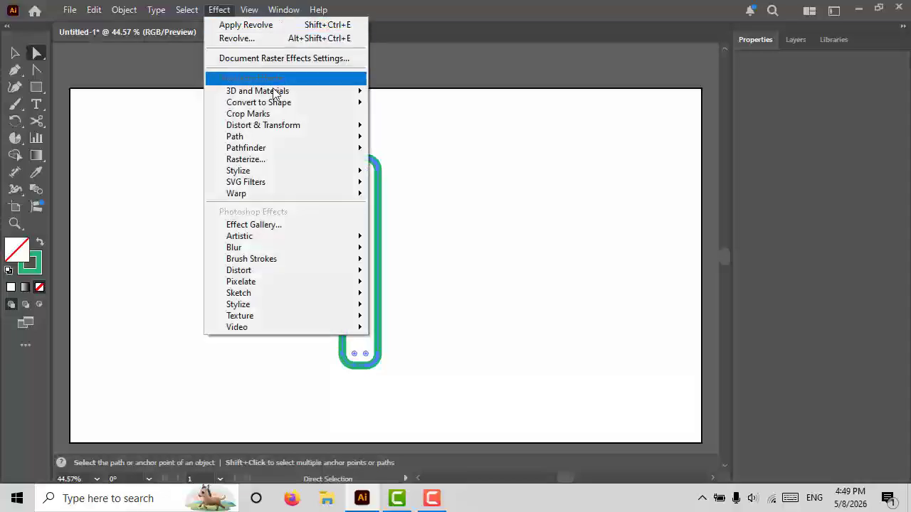
mouse_move(281, 92)
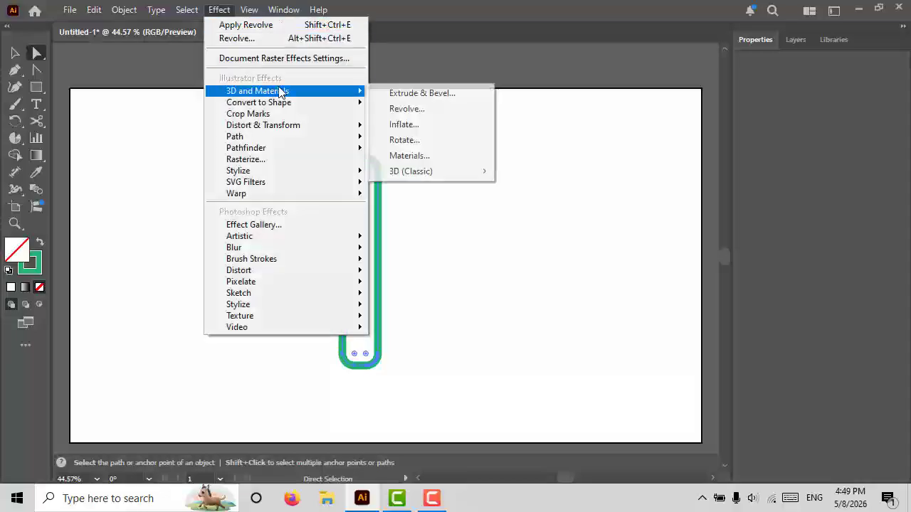
left_click(422, 111)
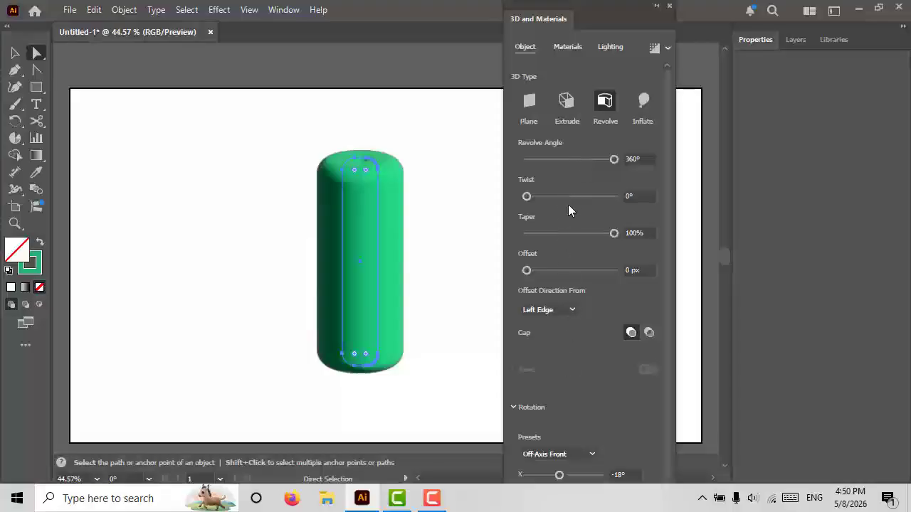
Try the Off-Axis Left, Off-Axis Right and Isometric Left rotation presets on the cylinder, then set it to Isometric Top
left_click_drag(669, 264, 667, 208)
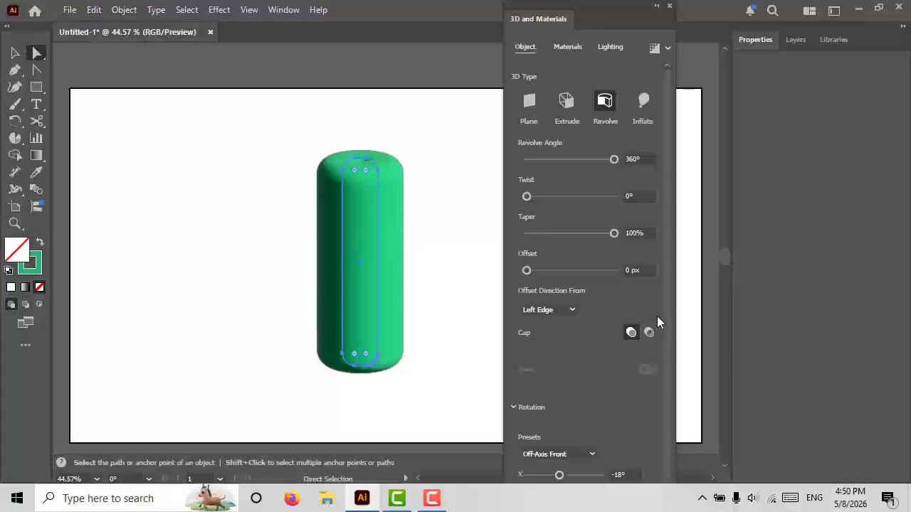
scroll(669, 314, "down", 1)
left_click(564, 431)
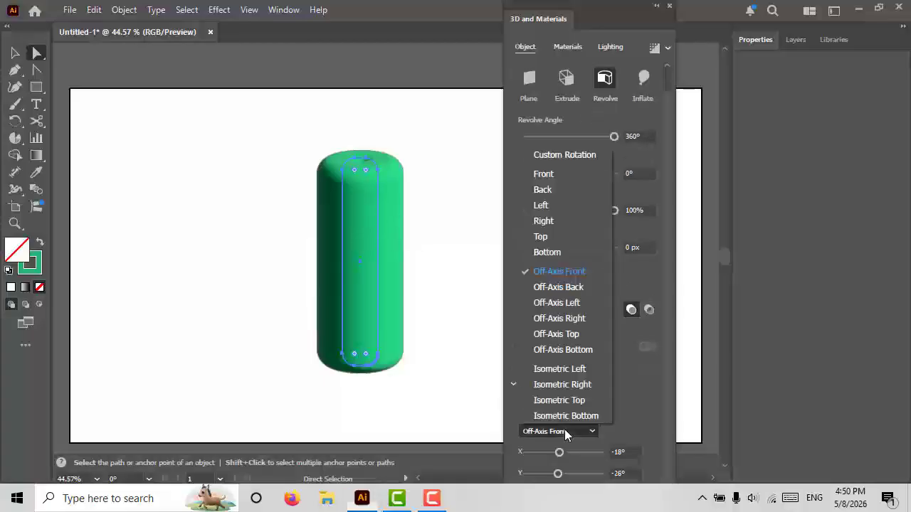
left_click(583, 306)
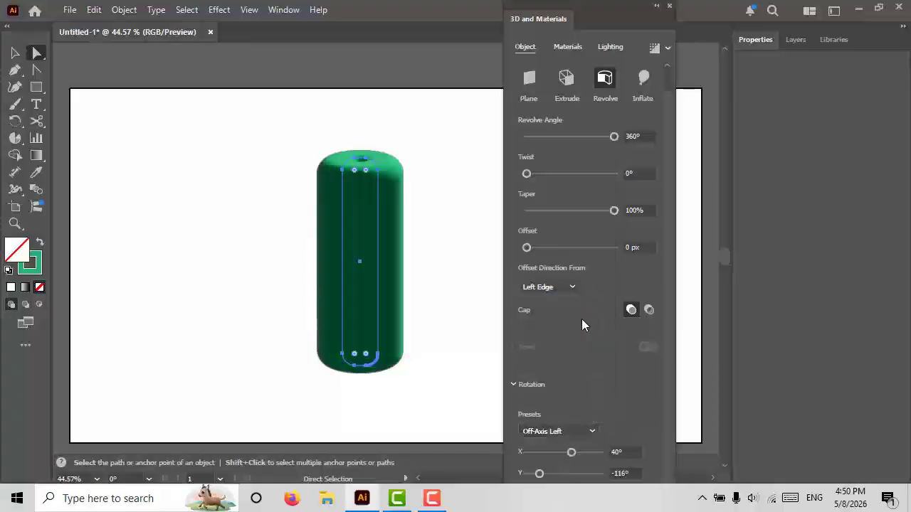
left_click(564, 431)
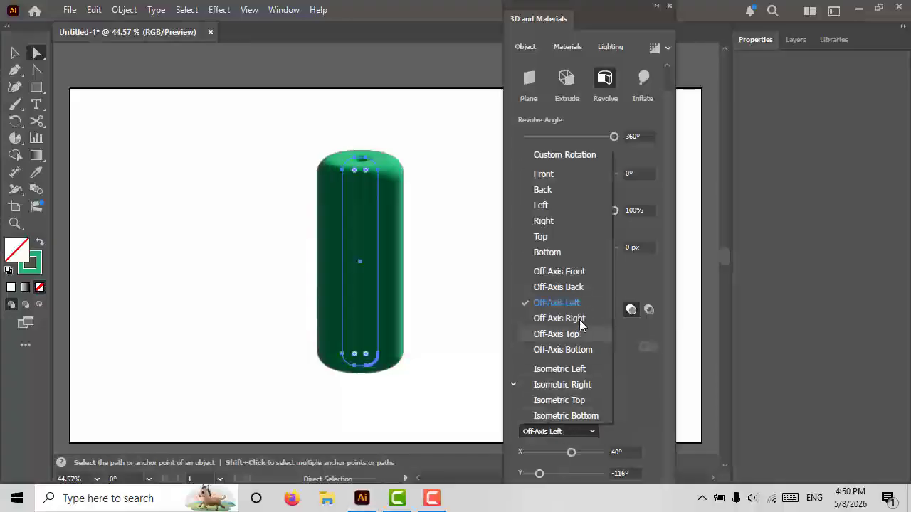
left_click(582, 320)
left_click(572, 429)
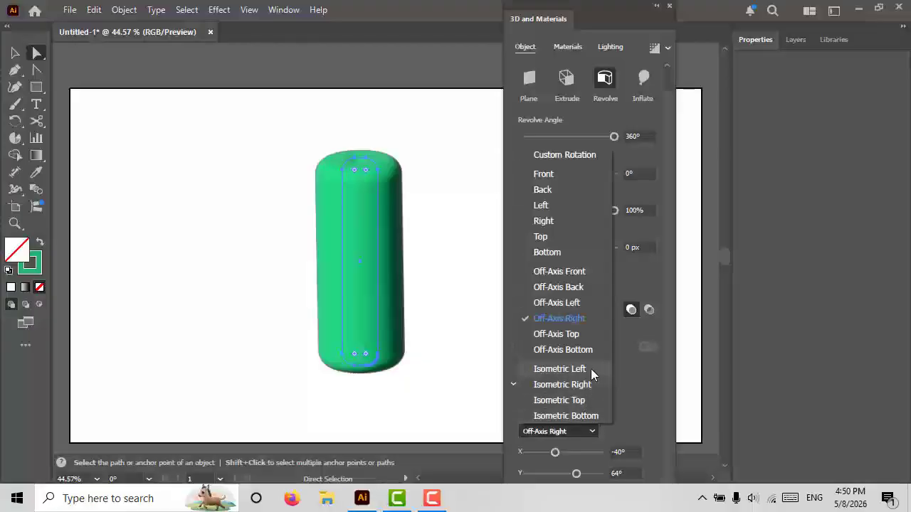
left_click(591, 369)
left_click(590, 429)
left_click(587, 400)
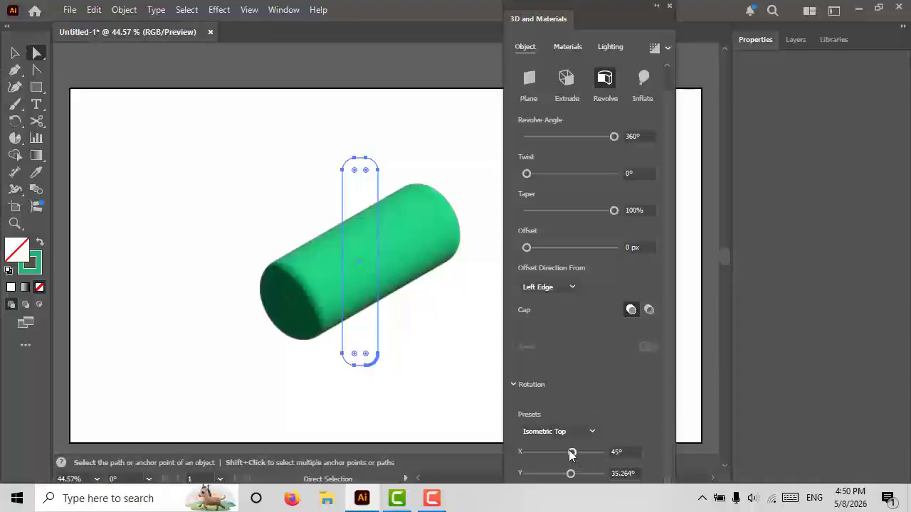
Rotate the cylinder freely to a custom orientation of about X 19° and Y 48°
left_click_drag(569, 456, 583, 474)
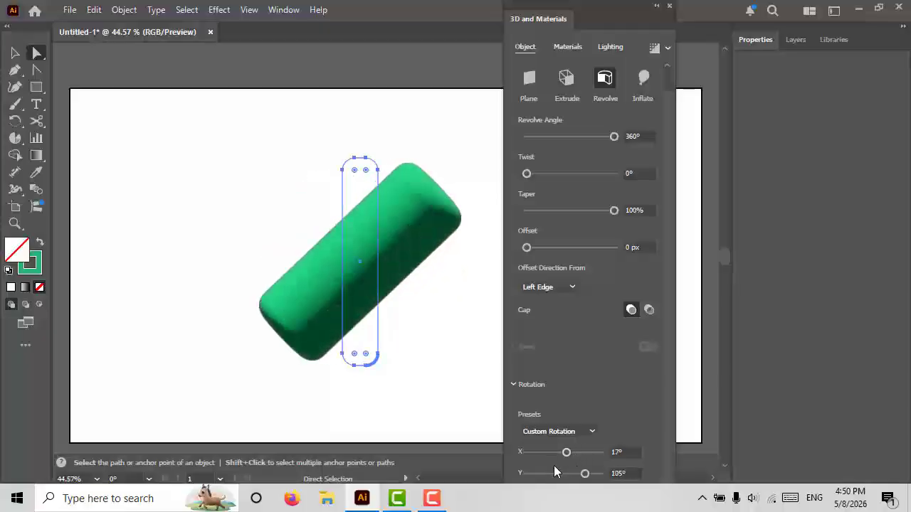
left_click(13, 55)
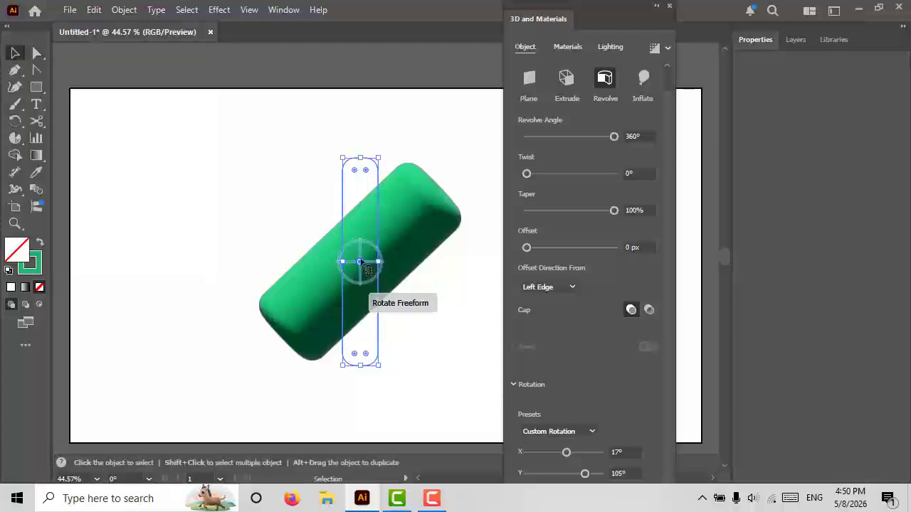
left_click_drag(360, 265, 387, 295)
Move the cylinder to the artboard's upper-left area and scale its base rectangle down to about 52 × 289 px
left_click_drag(380, 243, 238, 174)
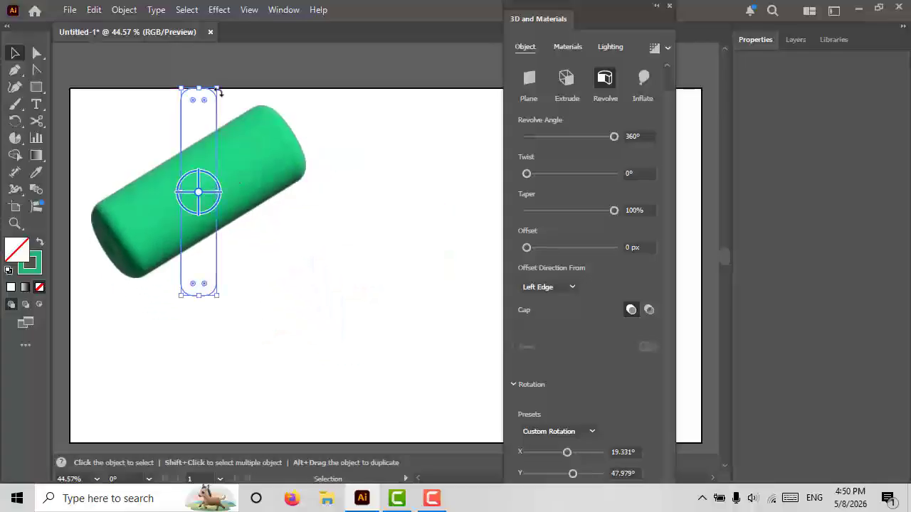
left_click_drag(221, 91, 182, 163)
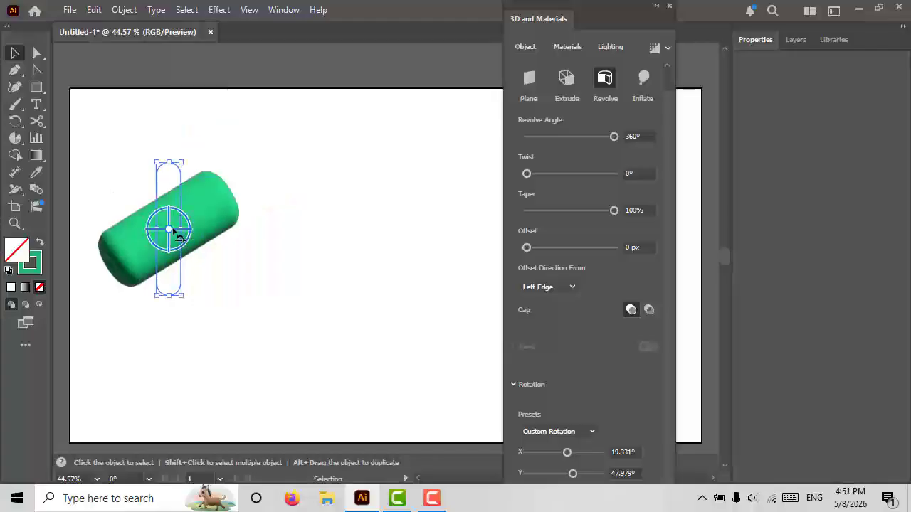
left_click_drag(211, 209, 212, 156)
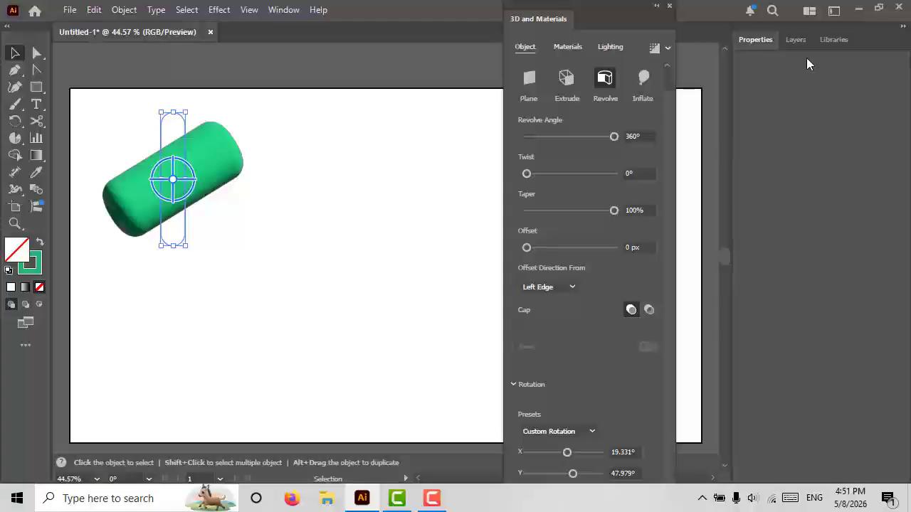
Try red, orange and green (R=122 G=201 B=67) stroke colours on the cylinder
left_click(795, 40)
left_click(755, 39)
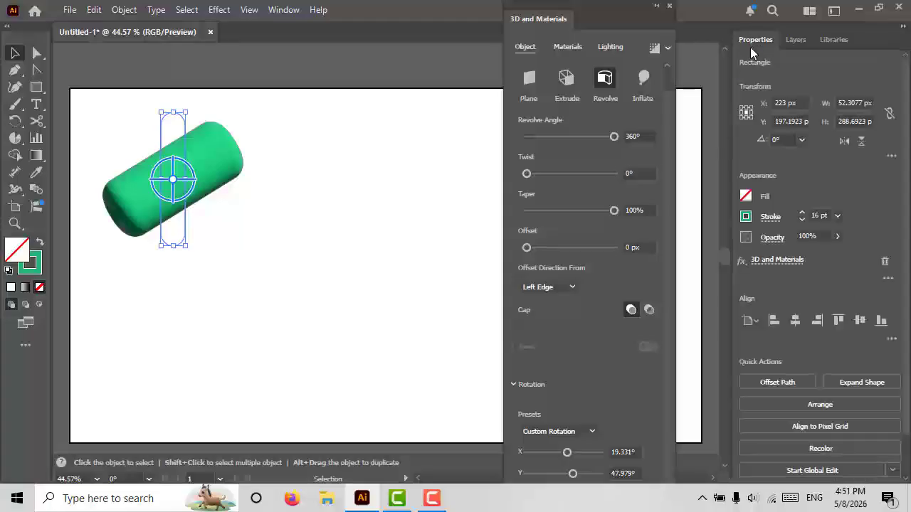
left_click(745, 216)
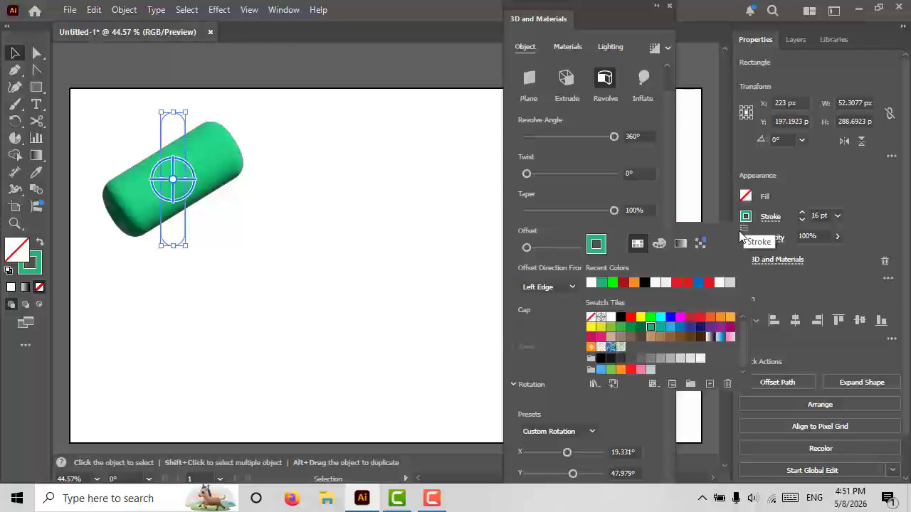
left_click(680, 284)
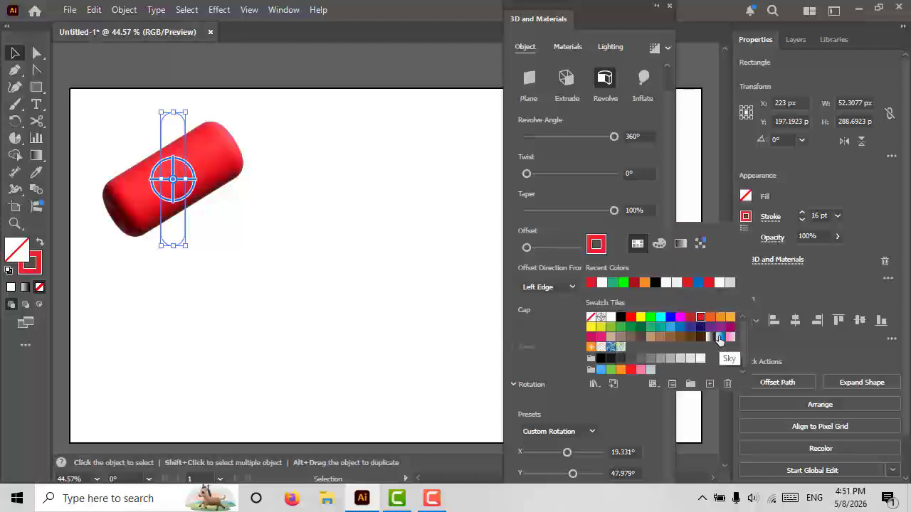
left_click(720, 316)
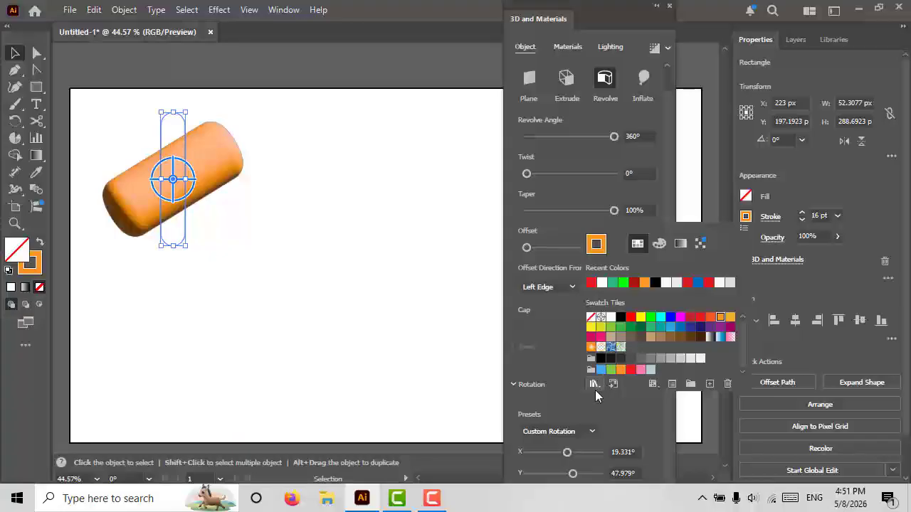
left_click(620, 370)
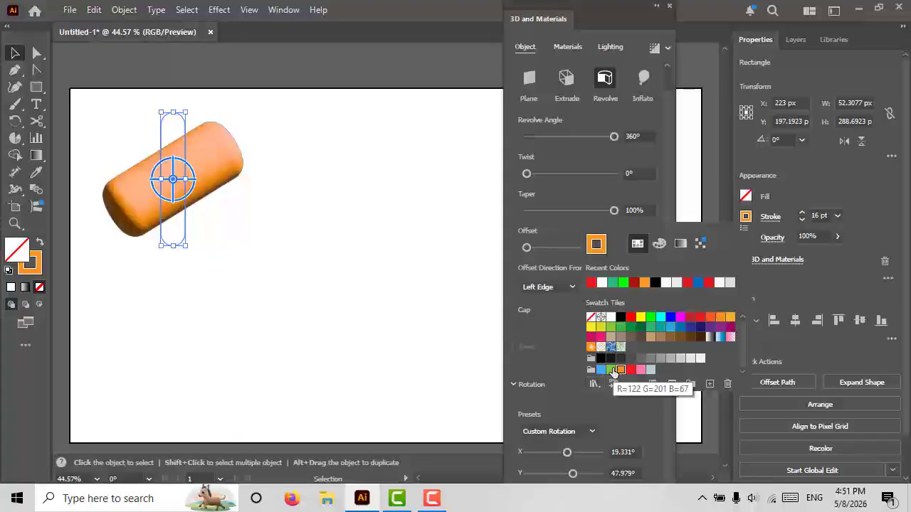
left_click(610, 370)
Load the Ice Cream swatch library, apply its pale cream colour as the shape's fill, and close the library
left_click(594, 385)
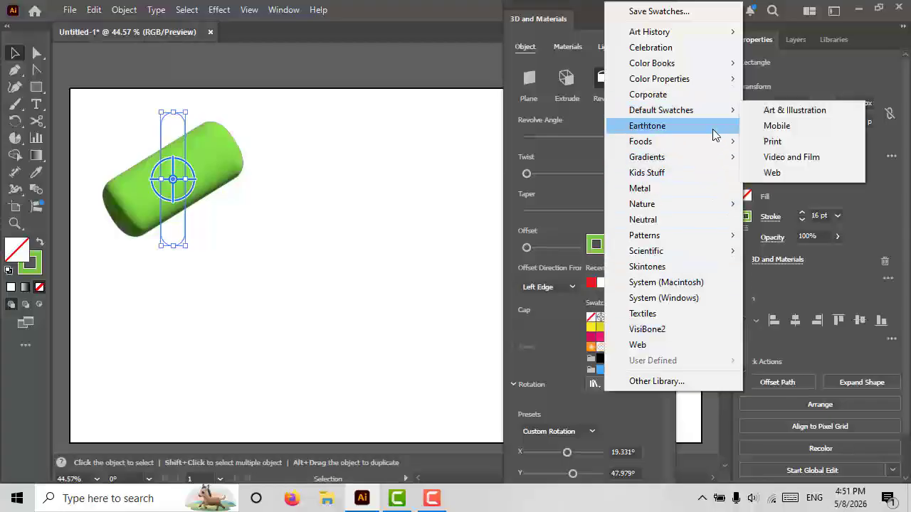
mouse_move(715, 142)
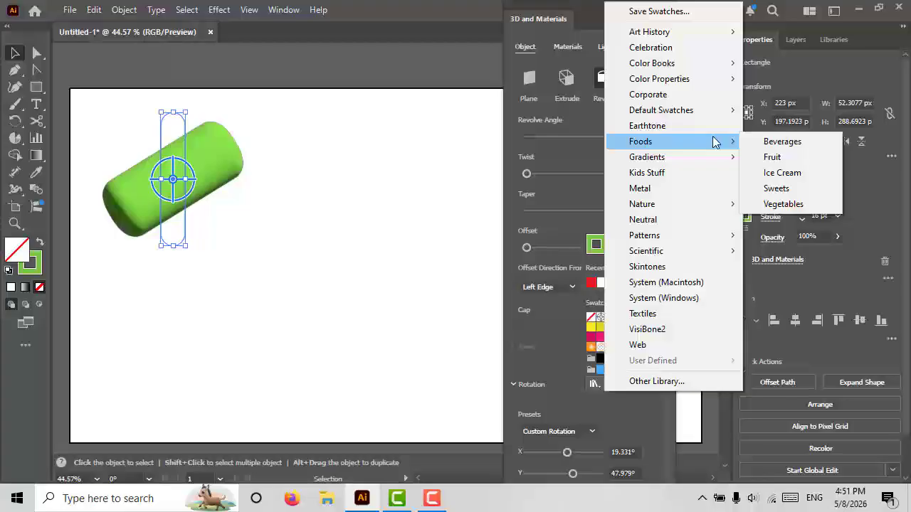
left_click(776, 173)
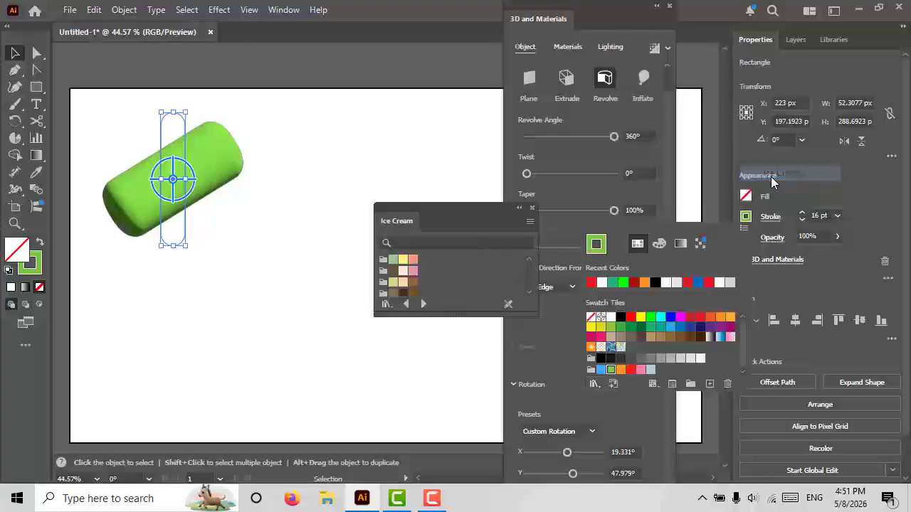
left_click(396, 286)
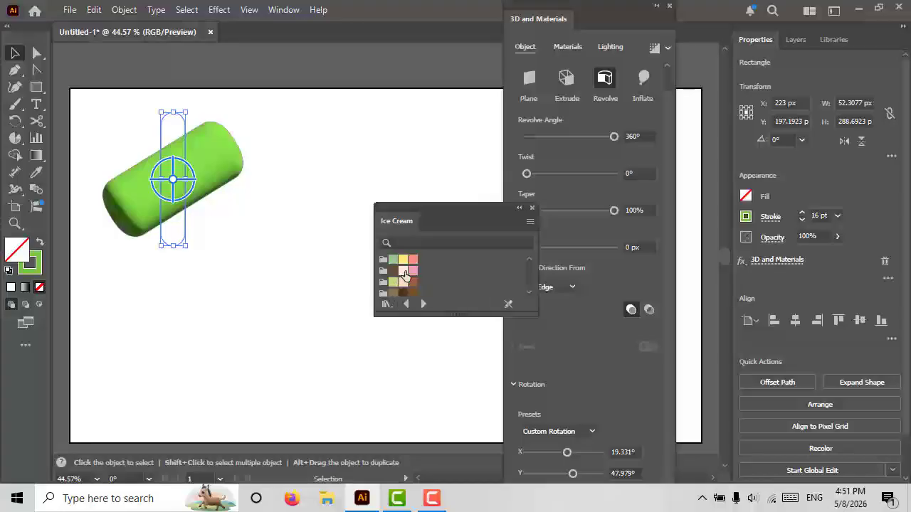
left_click(404, 274)
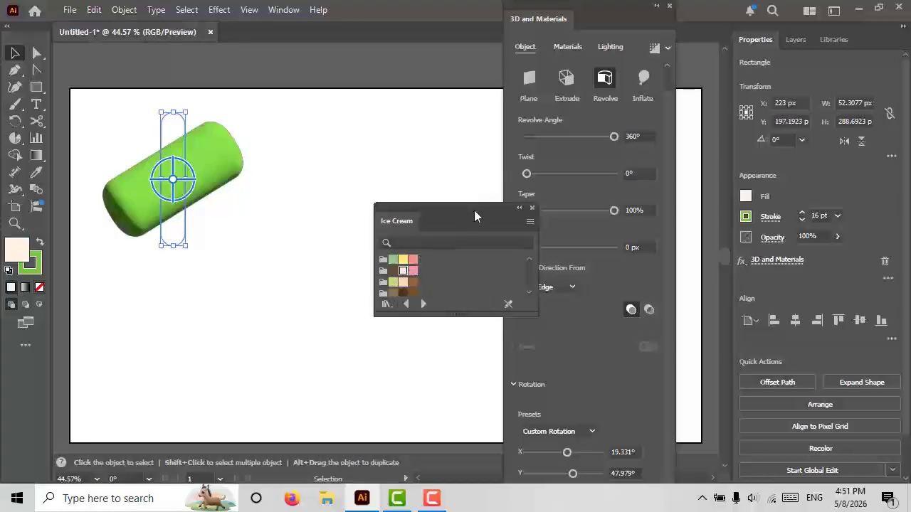
left_click(531, 208)
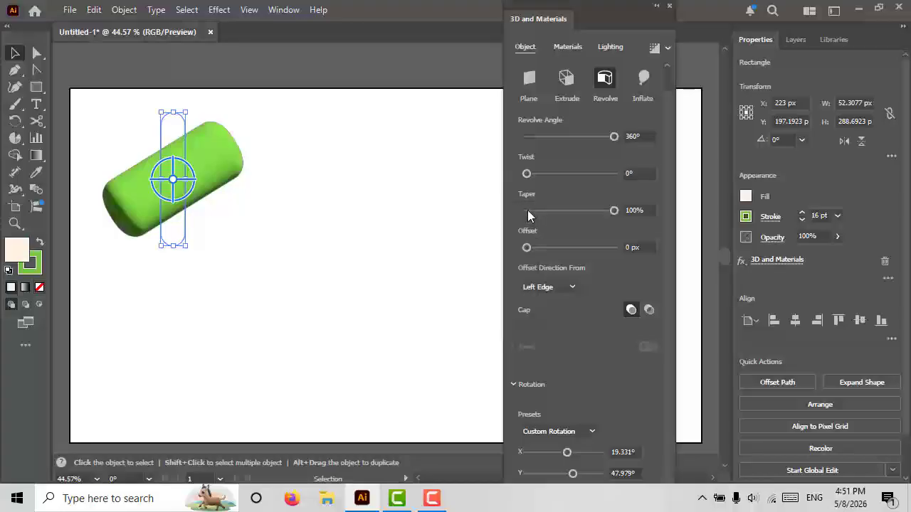
Set the cylinder's stroke colour to the bright red swatch
left_click(745, 218)
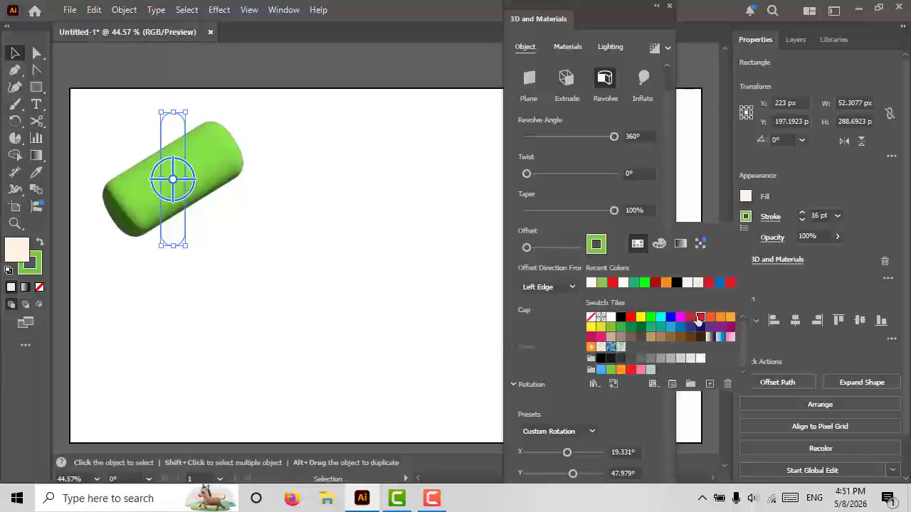
left_click(699, 318)
left_click(817, 182)
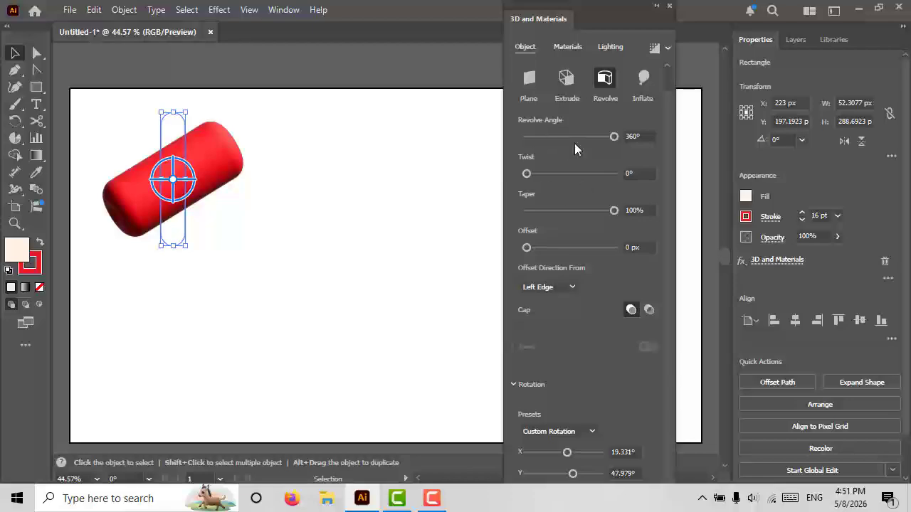
Reduce the revolve angle to 82° and rotate the shape to about X 27° and Y -27° to expose its cut face
left_click_drag(589, 138, 547, 140)
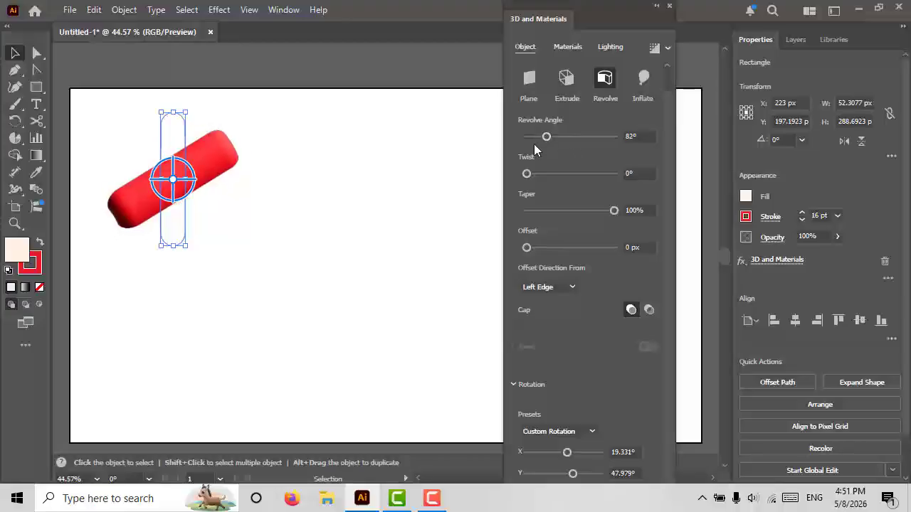
left_click_drag(175, 186, 217, 231)
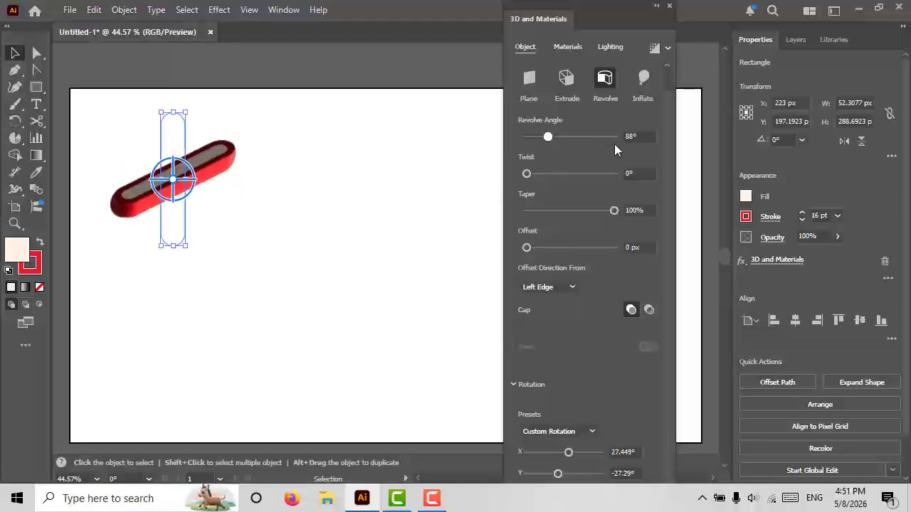
Try larger revolve angles, then set the revolve angle to 208° and the twist to 50°
left_click_drag(547, 137, 616, 137)
left_click(579, 138)
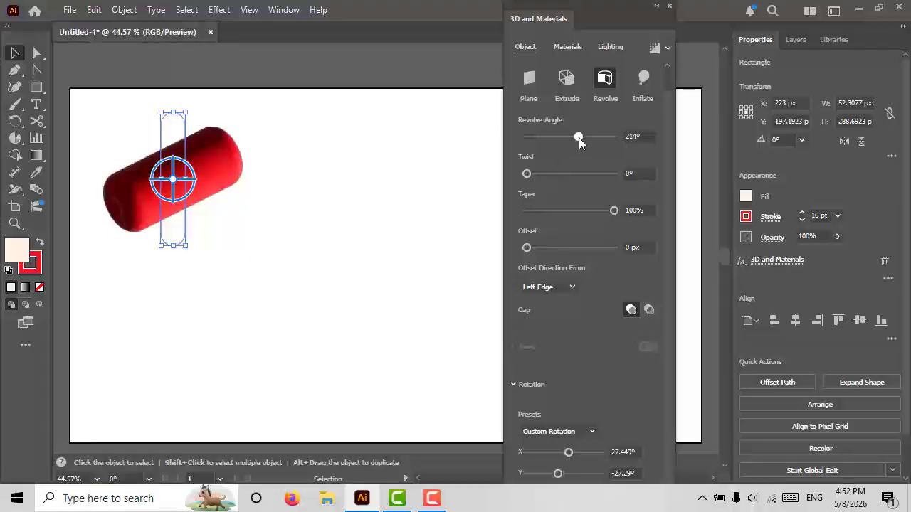
left_click(604, 136)
left_click(577, 139)
left_click(538, 174)
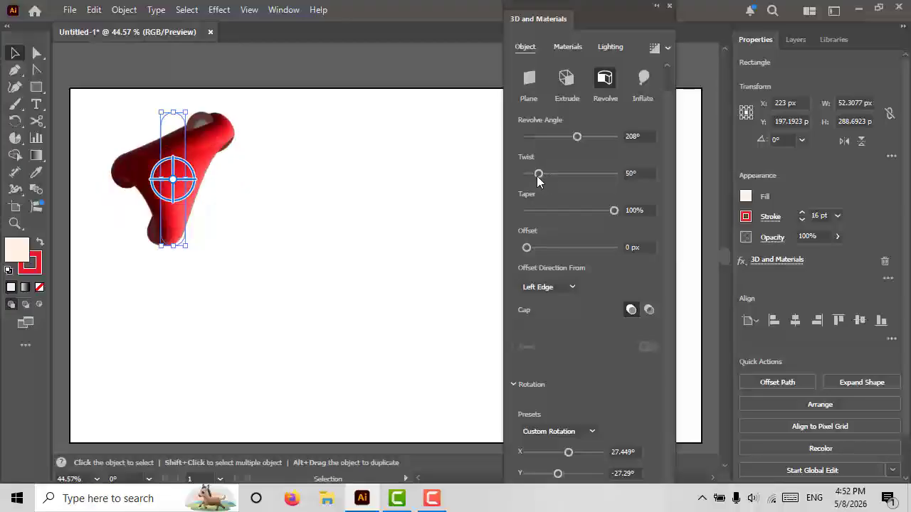
Reset the twist to 0°, try the taper and leave it at 100%, and set the offset to 203 px
left_click_drag(539, 174, 504, 180)
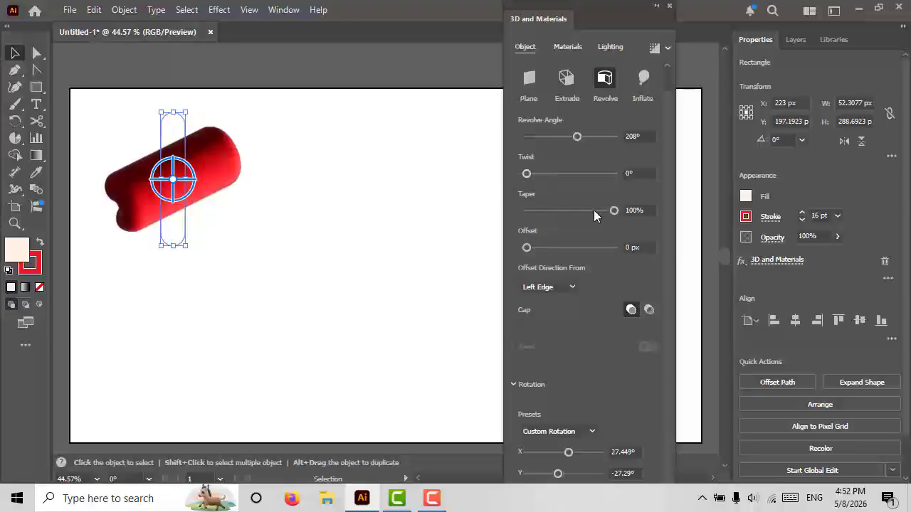
left_click_drag(595, 211, 629, 213)
left_click(564, 210)
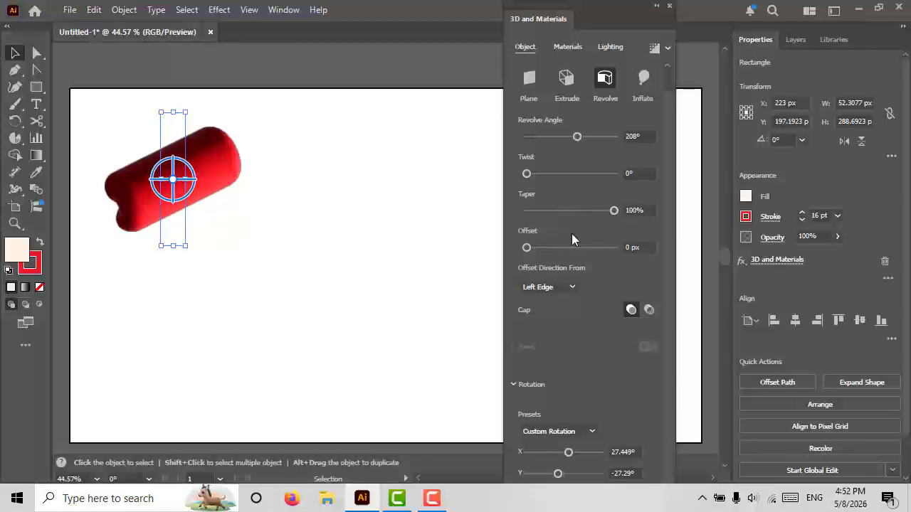
left_click(544, 251)
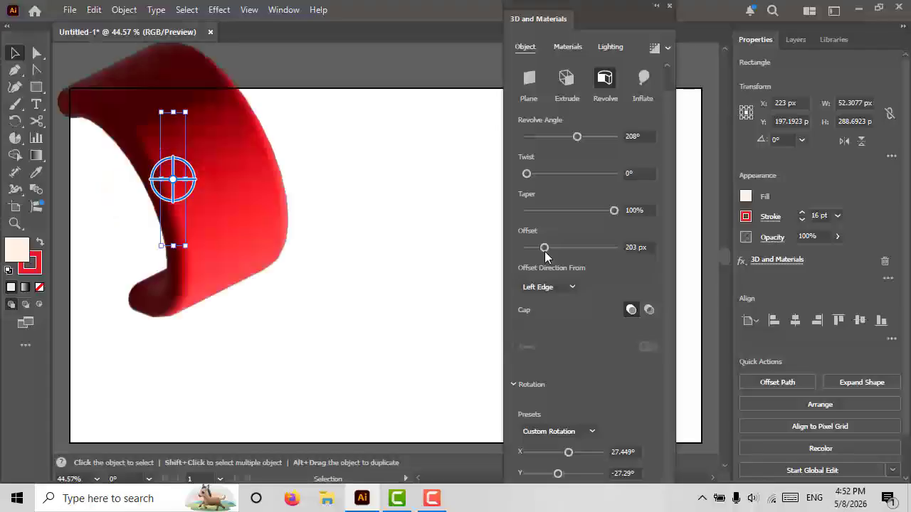
Move the revolved shape about 231 px right and 123 px down, and rotate it to about X 111° and Y -169°
left_click_drag(242, 192, 348, 249)
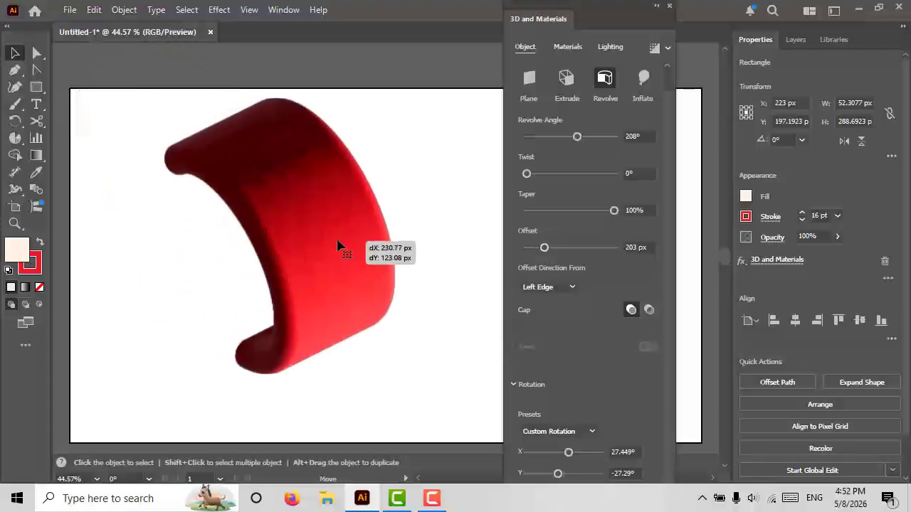
left_click_drag(279, 237, 188, 168)
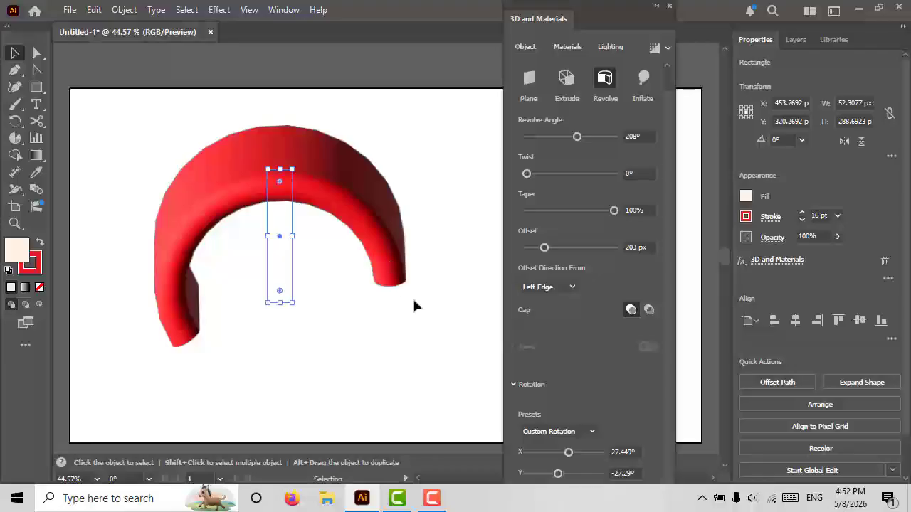
Set the offset direction to Right Edge, compare the two cap options keeping the solid one, and shorten the source rectangle from its upper end
left_click(563, 281)
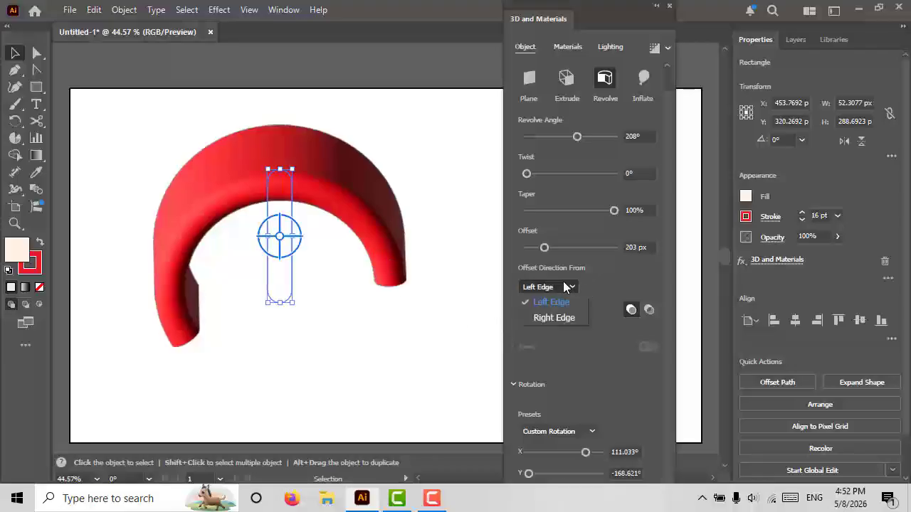
left_click(555, 317)
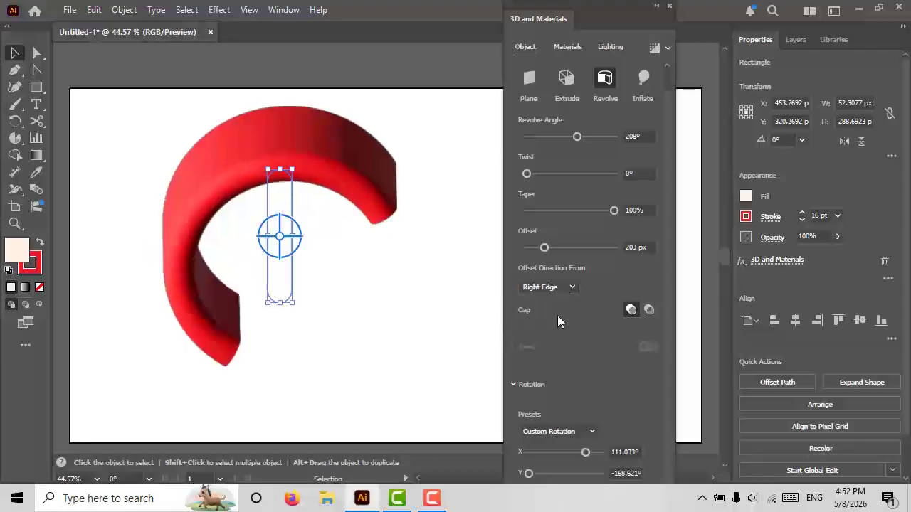
left_click(646, 310)
left_click(631, 310)
left_click_drag(295, 171, 291, 198)
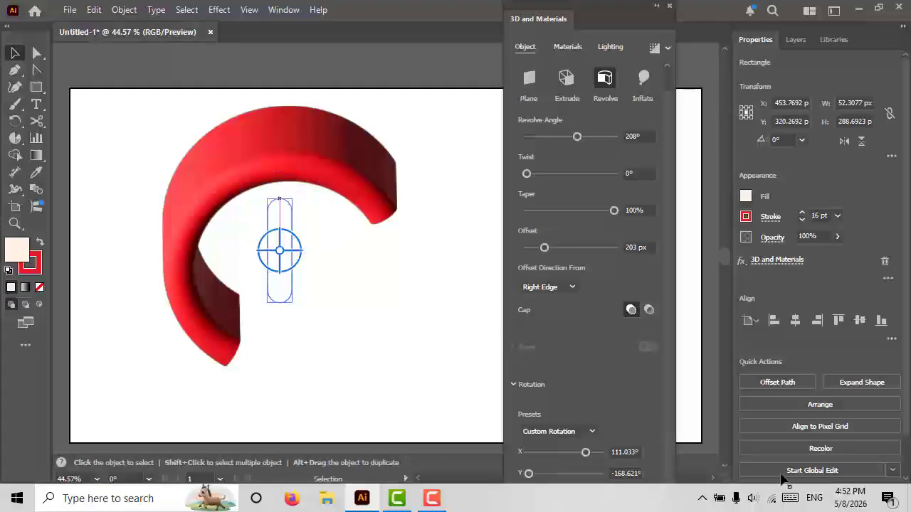
Delete the revolved rectangle and draw a large hexagon on the artboard with the Polygon tool
left_click(789, 498)
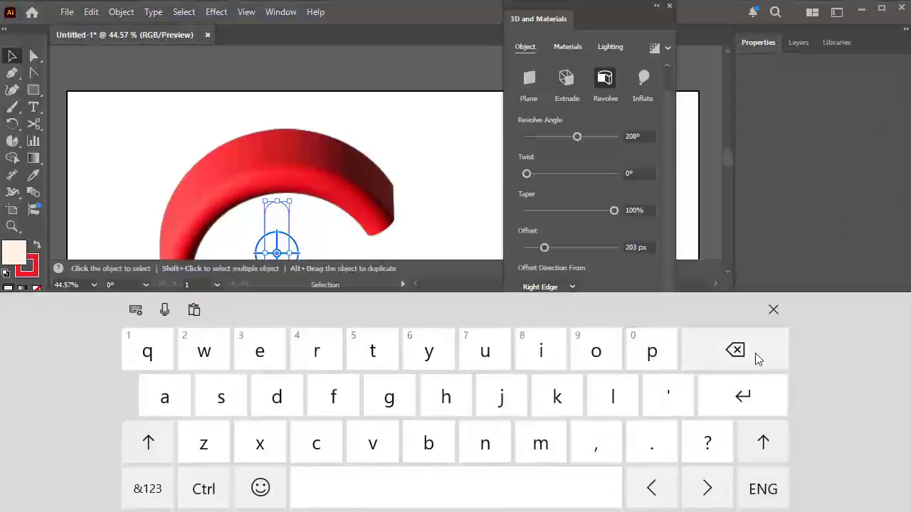
left_click(33, 90)
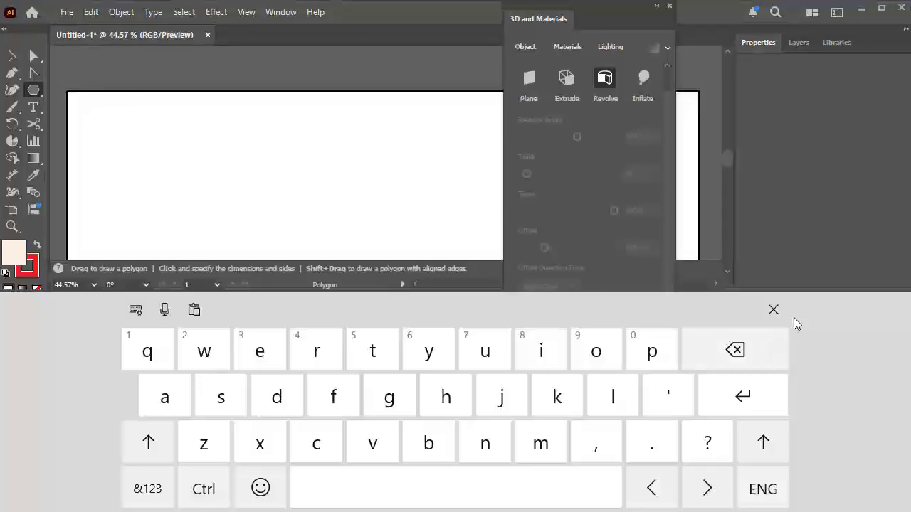
left_click(773, 309)
mouse_move(306, 230)
left_mouse_down()
mouse_move(343, 278)
mouse_move(401, 287)
left_mouse_up()
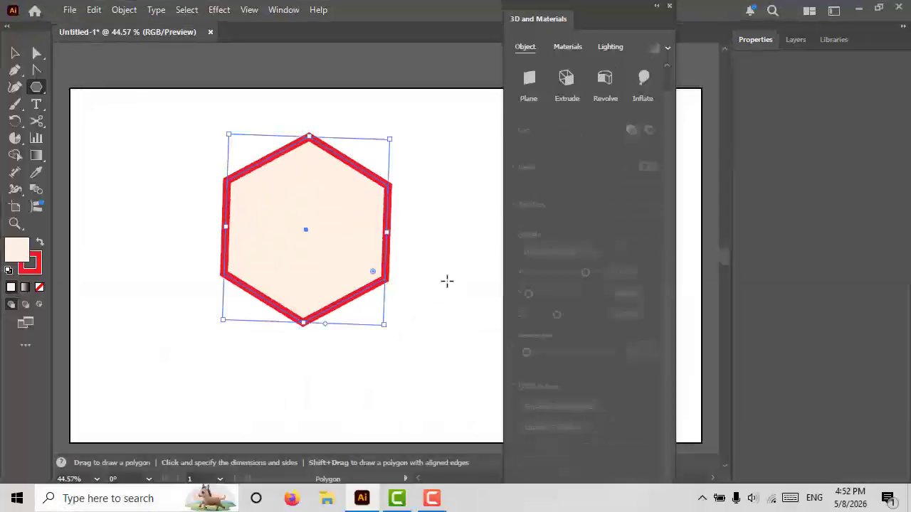
Apply the 3D Revolve effect to the hexagon and set its revolve angle to 44°
left_click(670, 7)
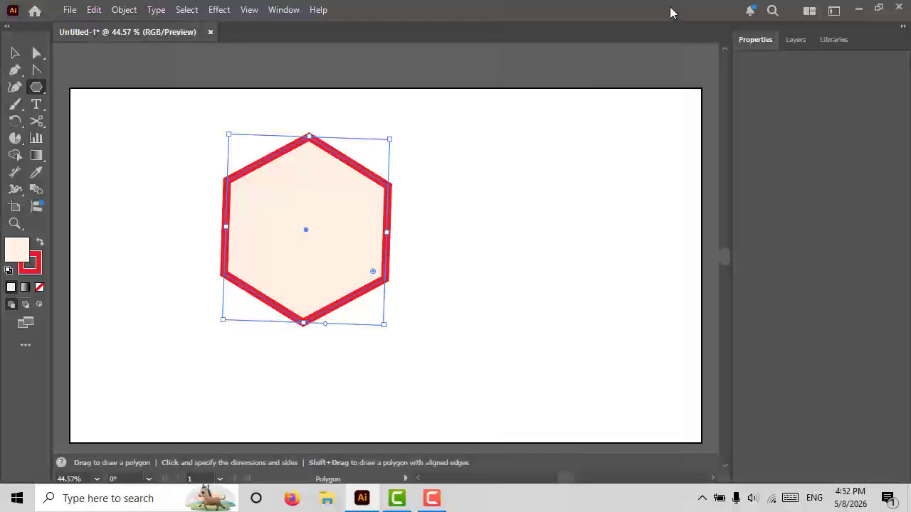
left_click(219, 10)
mouse_move(334, 97)
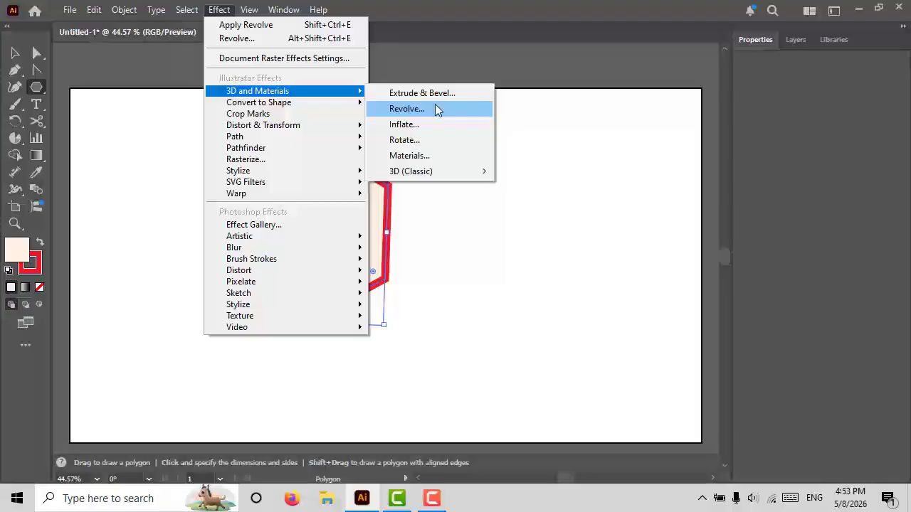
left_click(435, 107)
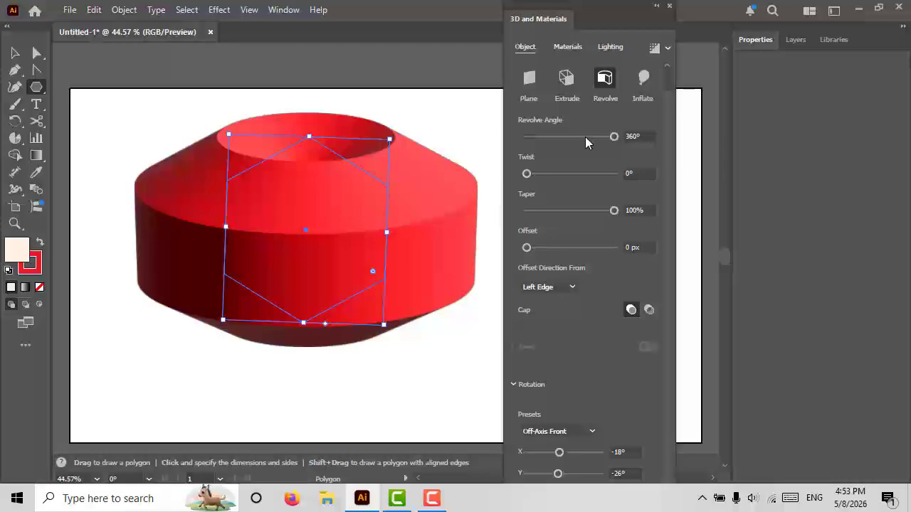
left_click_drag(612, 137, 537, 136)
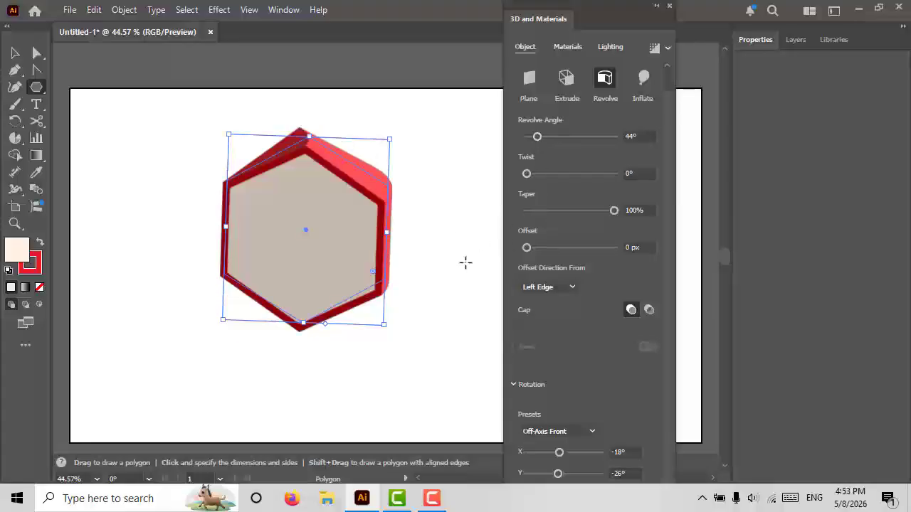
Set the revolved hexagon's twist to 5°, taper to 84% and offset to 97 px
left_click(533, 175)
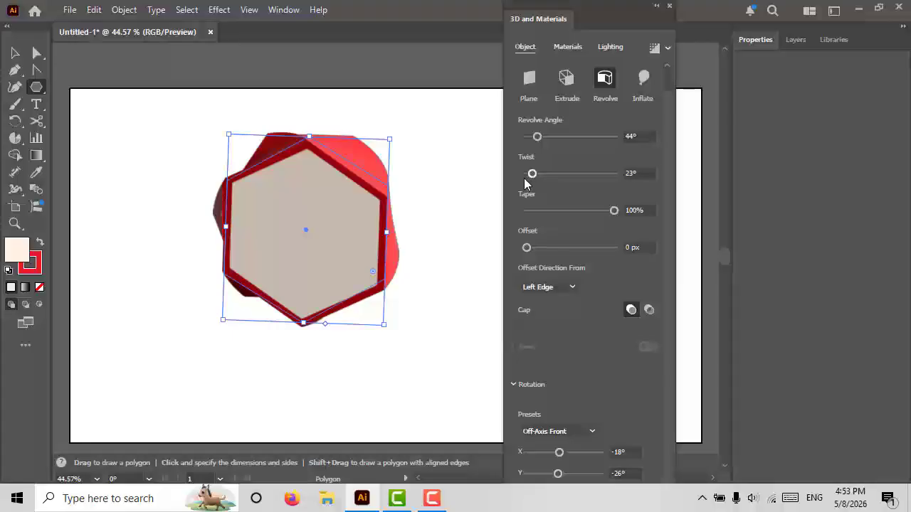
left_click_drag(531, 178, 526, 179)
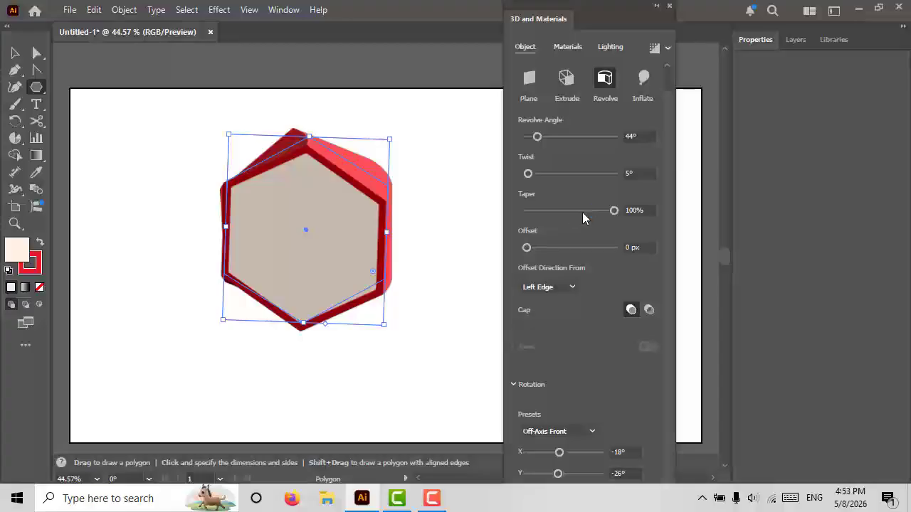
left_click_drag(582, 212, 595, 212)
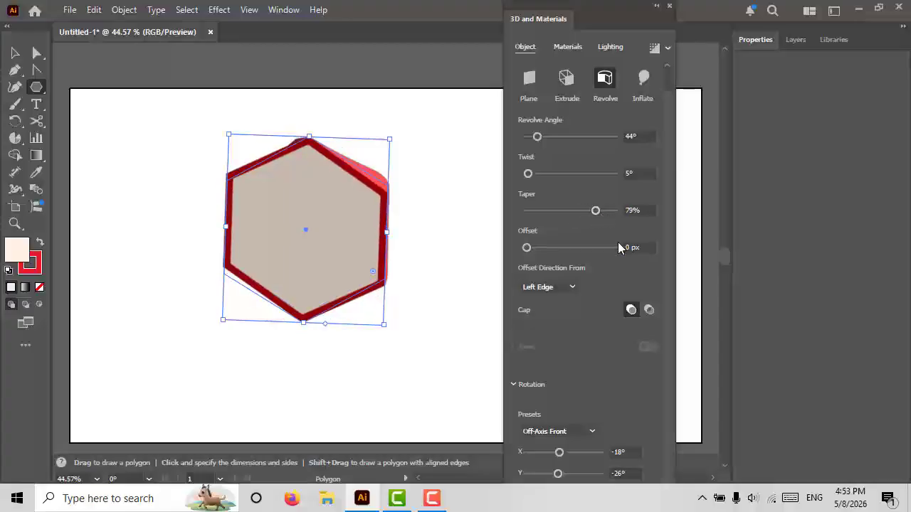
left_click(599, 211)
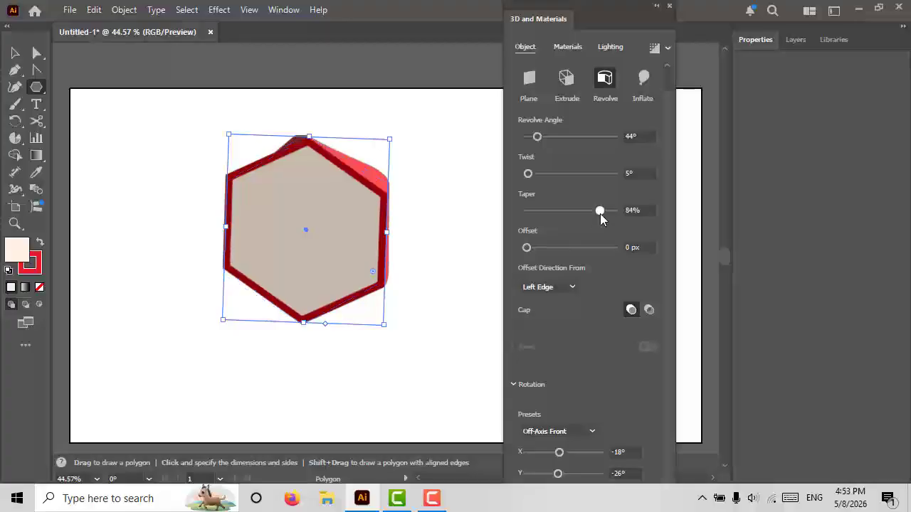
left_click(535, 247)
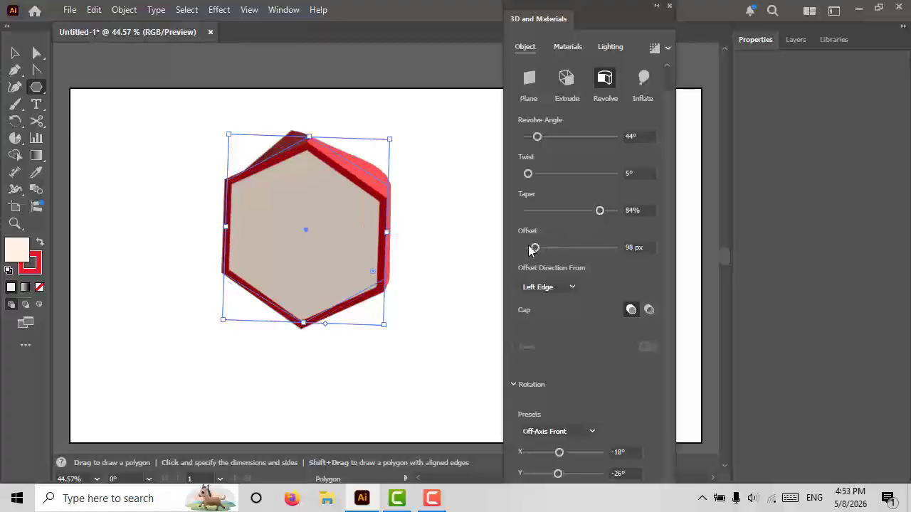
left_click_drag(528, 248, 535, 247)
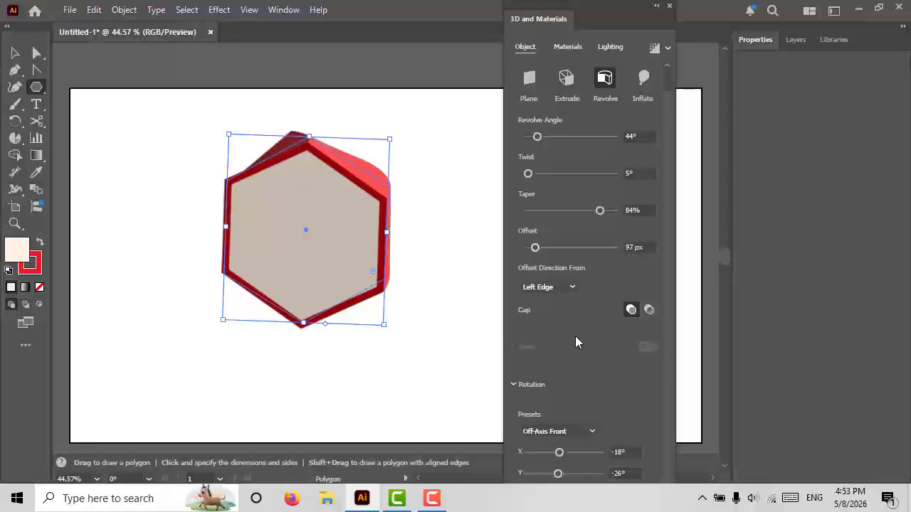
Try the Isometric Top, Isometric Left, Isometric Bottom and Off-Axis Left rotation presets on the hexagon, then restore Off-Axis Front
left_click(578, 431)
left_click(579, 401)
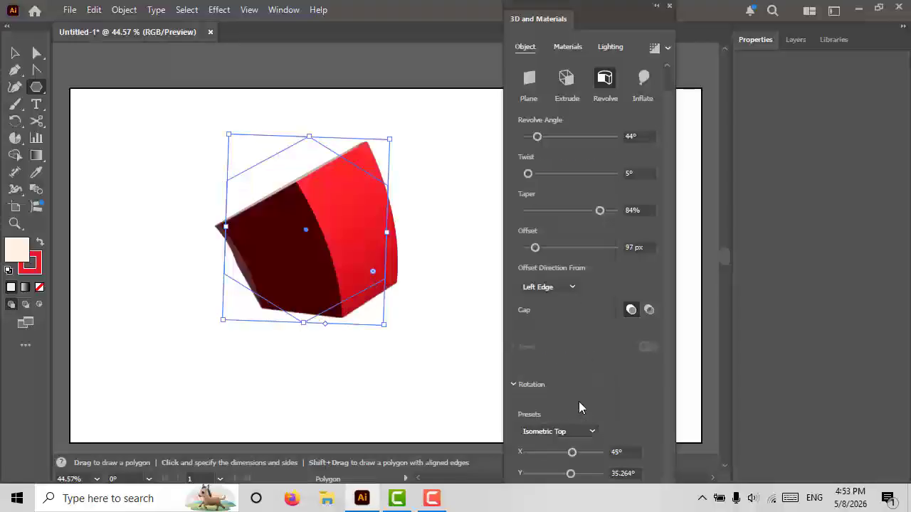
left_click(563, 427)
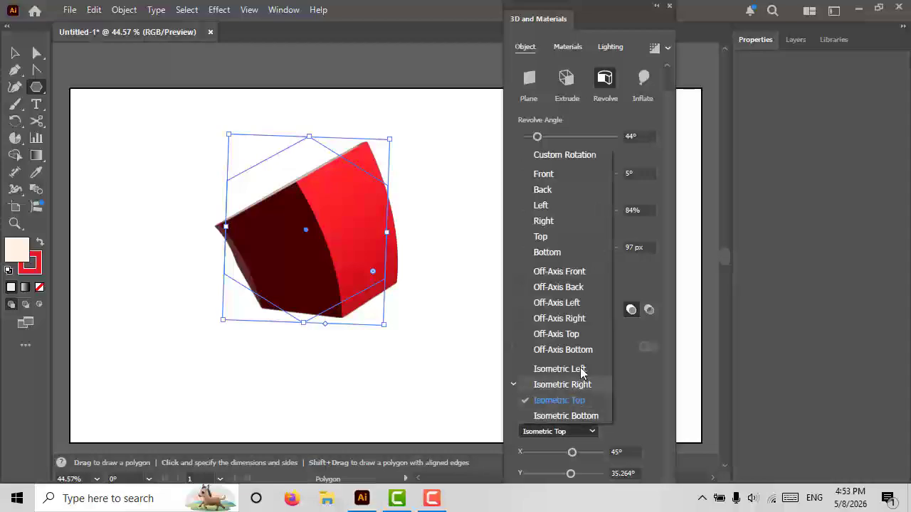
left_click(580, 368)
left_click(568, 431)
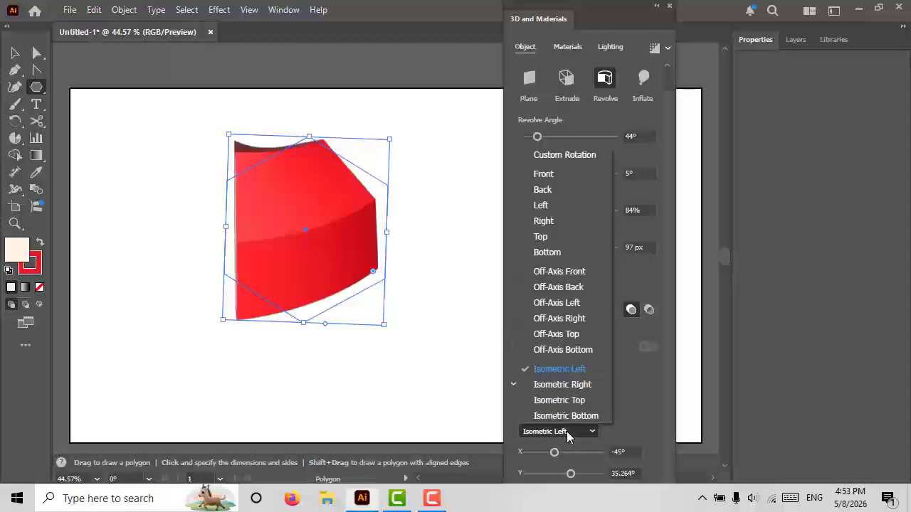
left_click(574, 417)
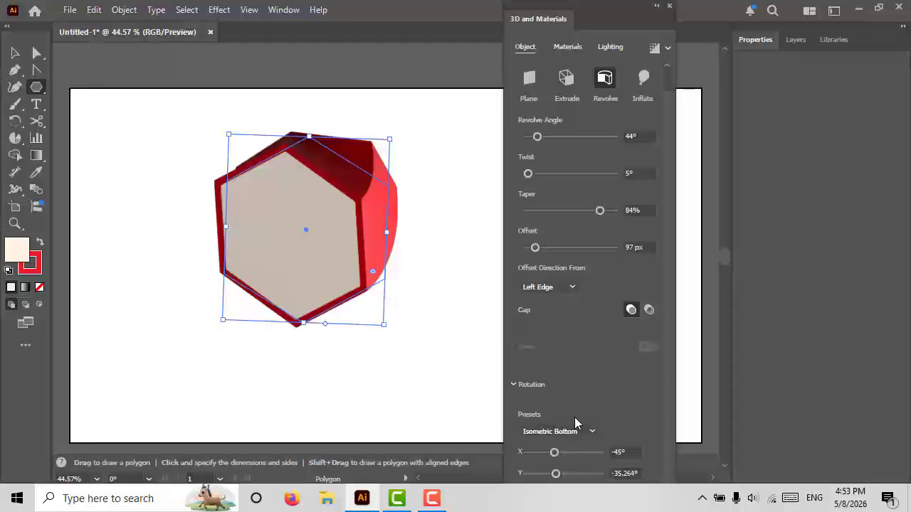
left_click(574, 427)
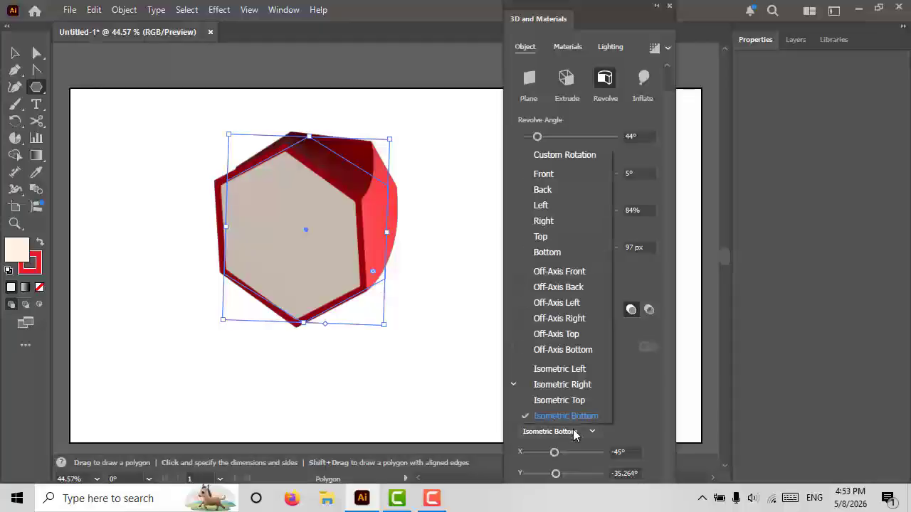
left_click(568, 308)
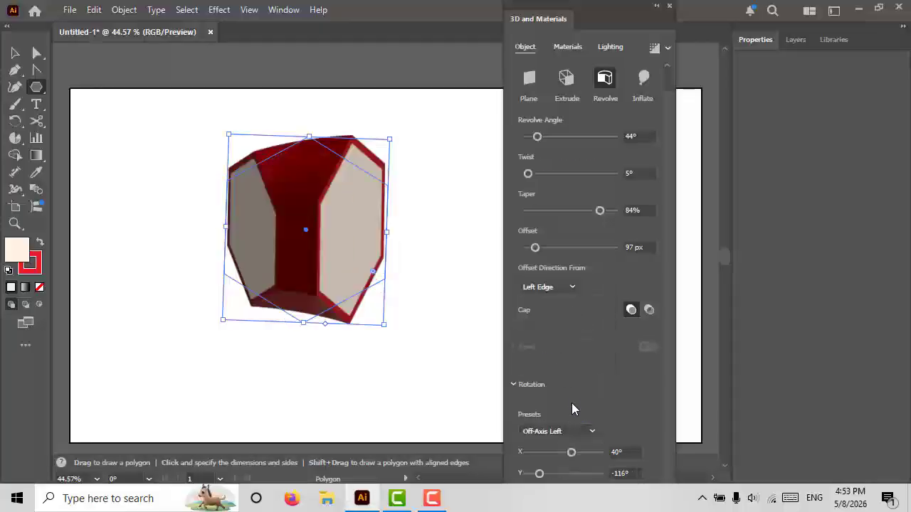
left_click(568, 435)
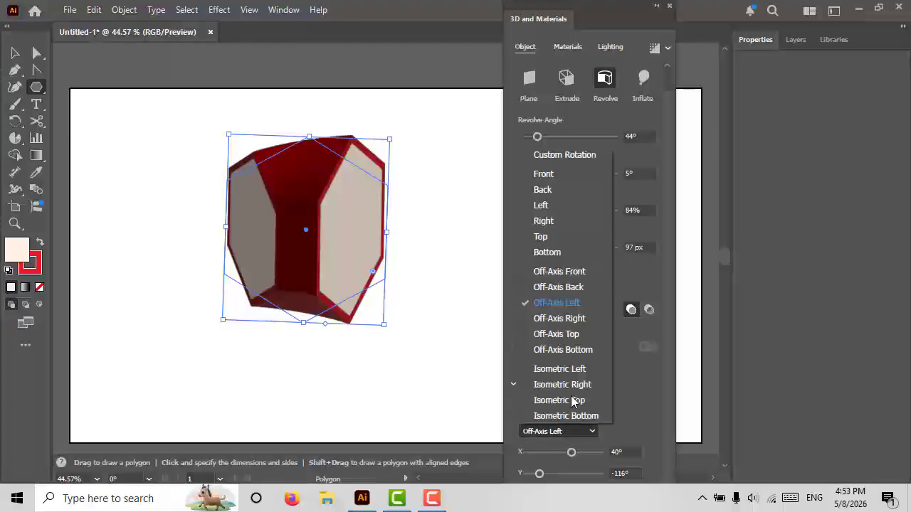
left_click(574, 274)
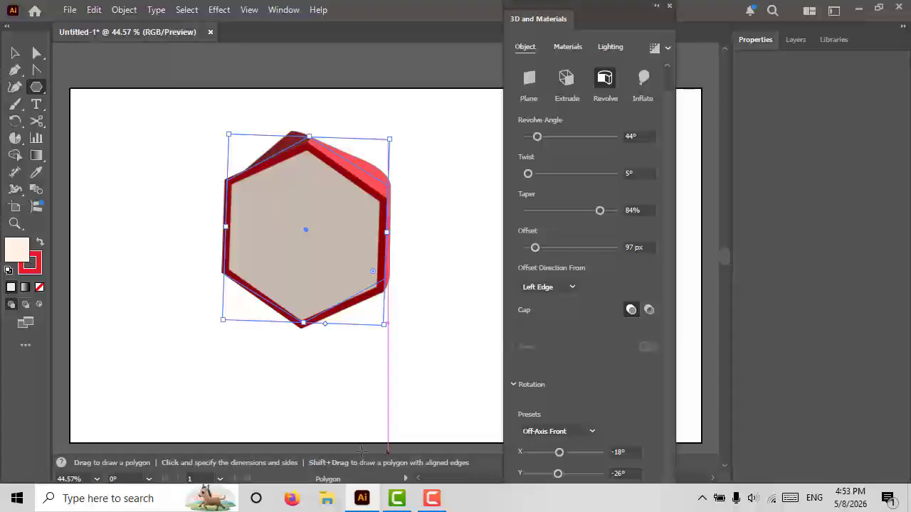
Delete the revolved hexagon from the artboard
left_click(790, 498)
left_click(771, 311)
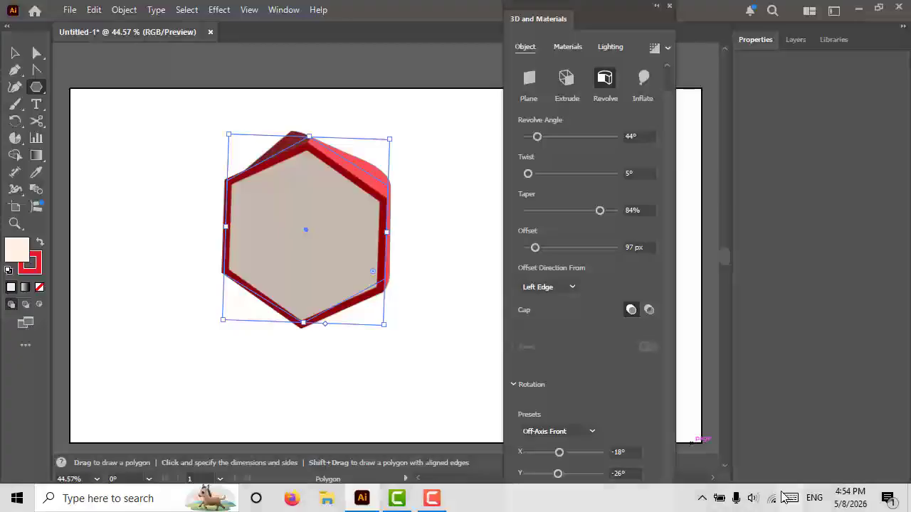
left_click(788, 498)
left_click(772, 351)
left_click(773, 309)
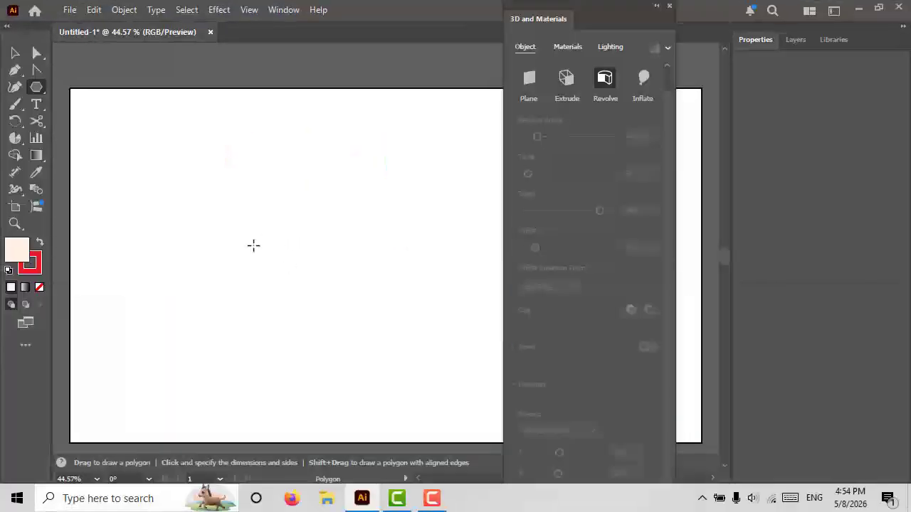
Draw a five-pointed star about 365 px wide and 347 px high on the empty artboard
left_click(37, 87)
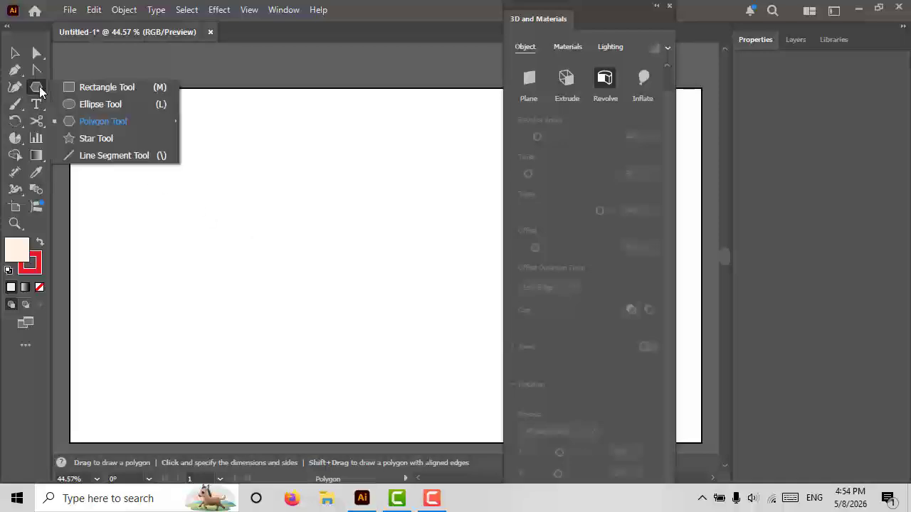
left_click(116, 138)
left_click_drag(295, 234, 348, 307)
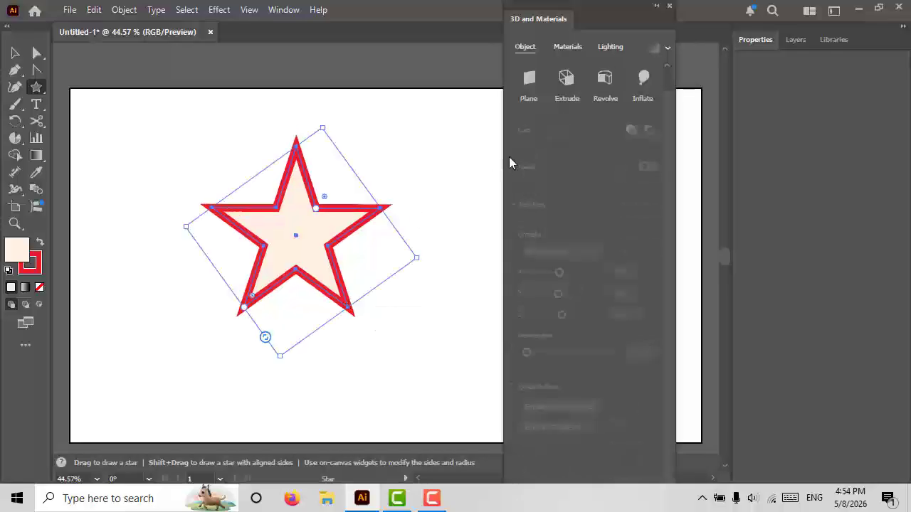
Apply the Revolve effect to the star and display its object properties
left_click(605, 80)
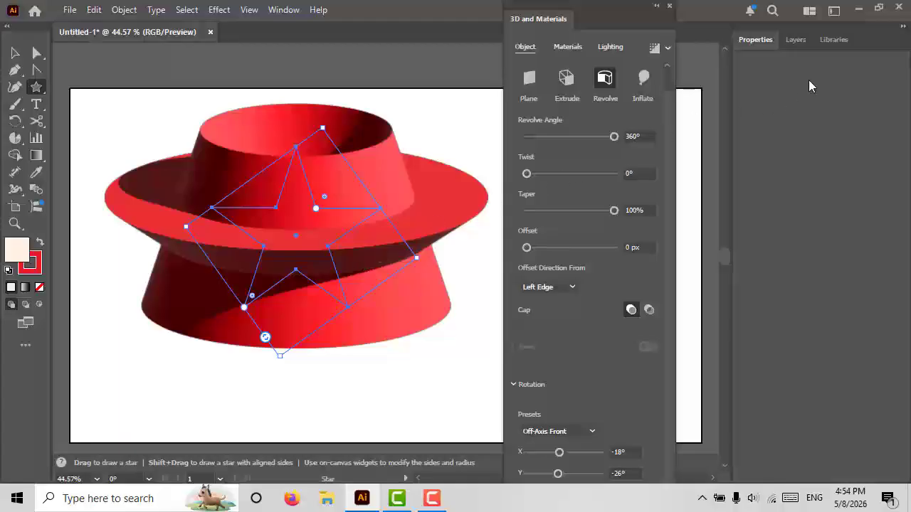
left_click(796, 39)
left_click(755, 39)
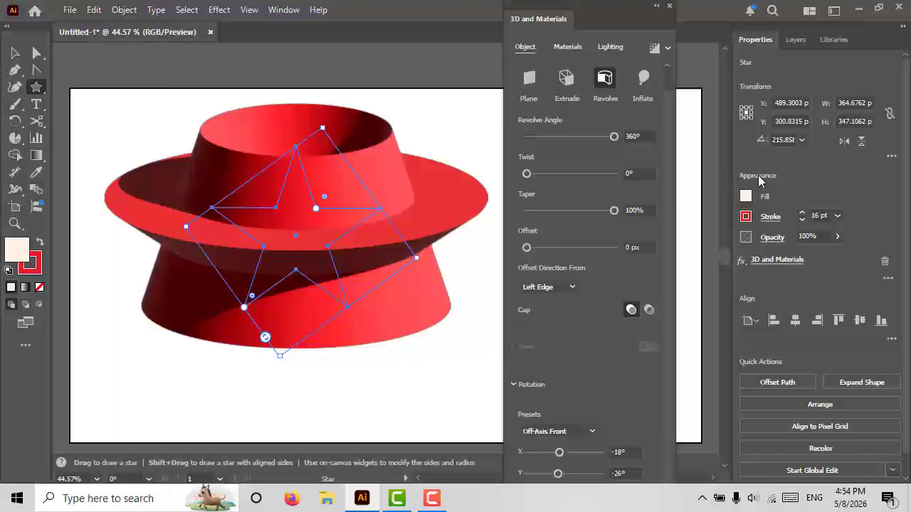
Change the star's stroke colour to orange (R=247 G=147 B=30)
left_click(745, 219)
left_click(720, 318)
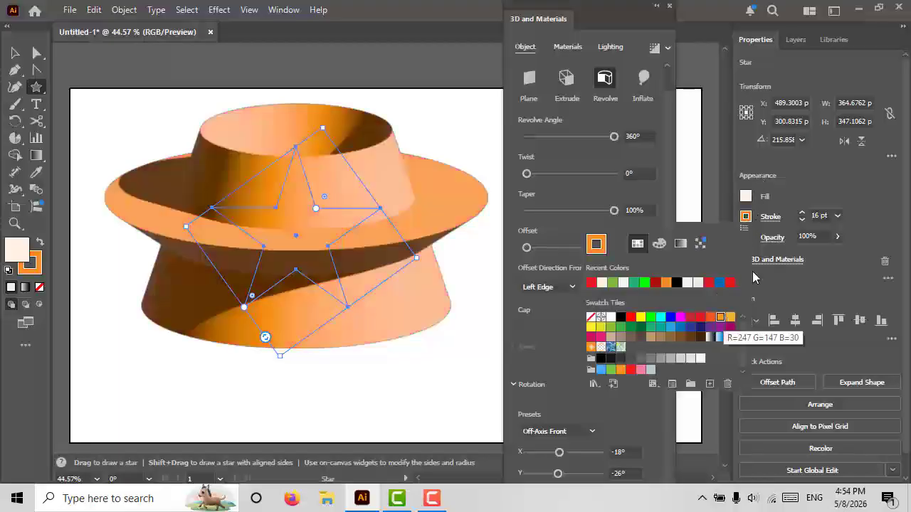
Try the Gold Leaf Fold and Zinc Spade Pattern materials on the revolved star, then apply Marble Paint
left_click(567, 47)
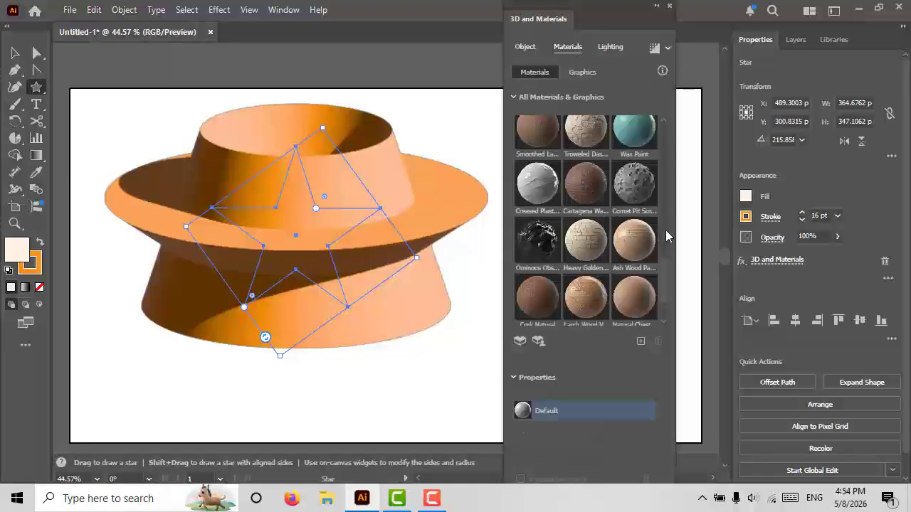
left_click_drag(665, 277, 658, 234)
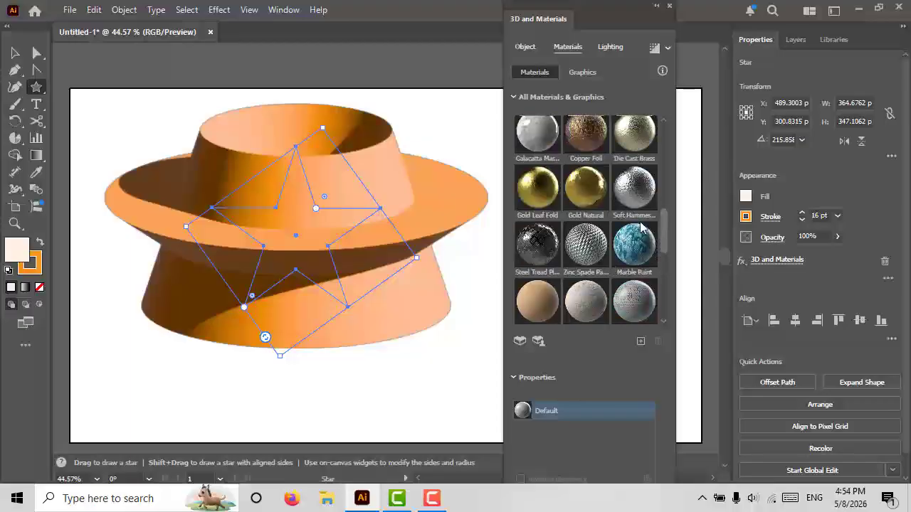
left_click(544, 186)
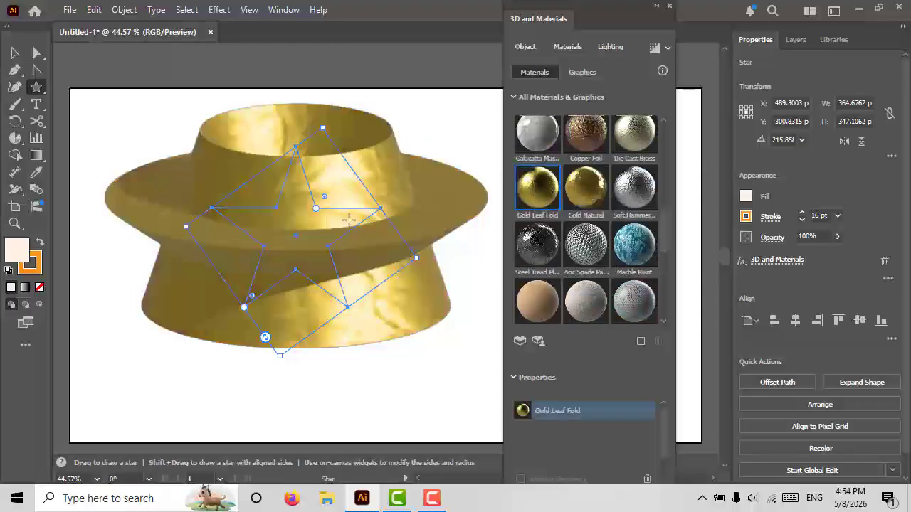
left_click(581, 246)
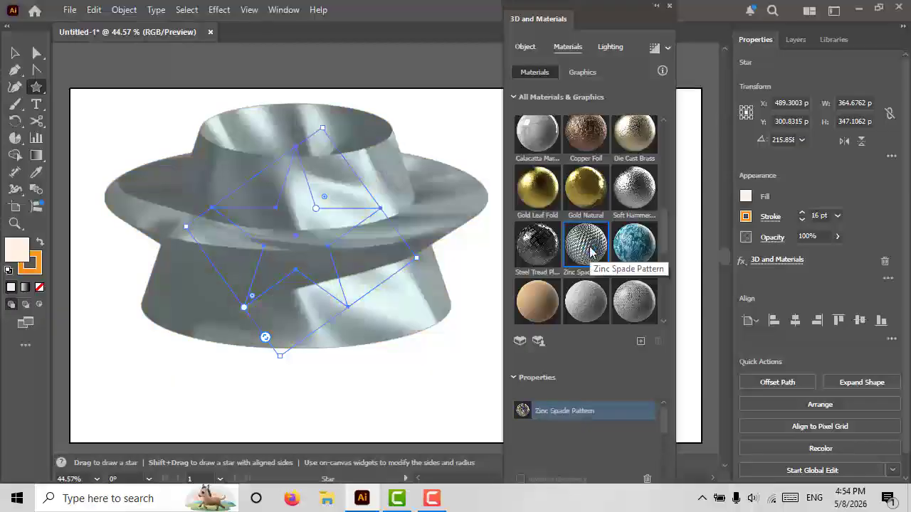
left_click(623, 246)
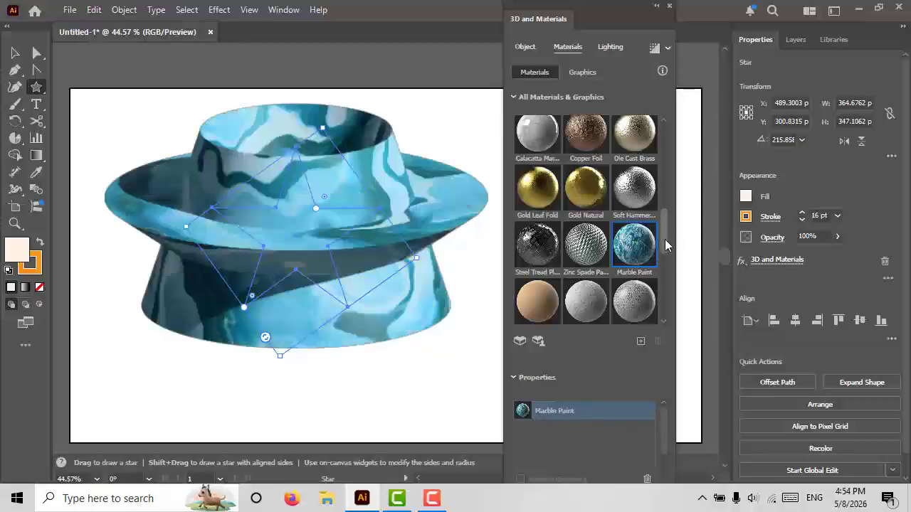
Set the Marble Paint material's Pattern to 2 and its Paint Roughness to 0.32
scroll(664, 239, "down", 2)
left_click_drag(661, 431, 663, 496)
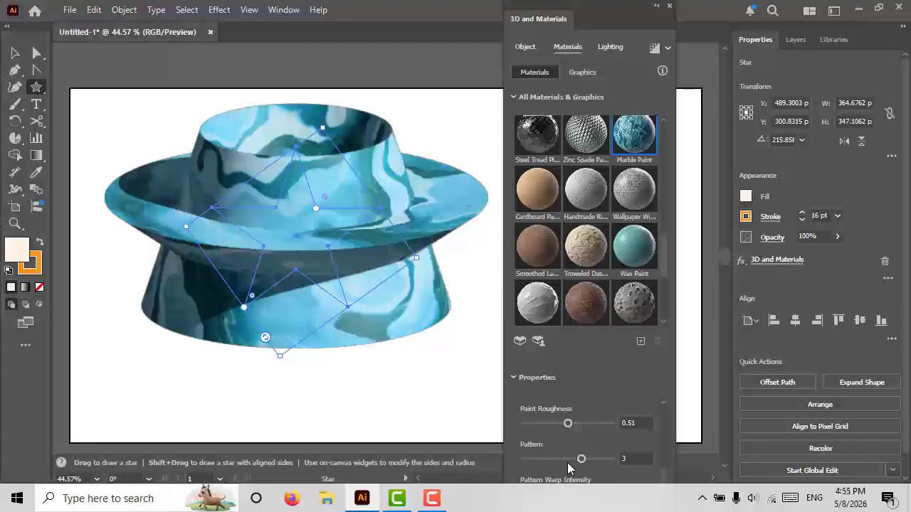
left_click_drag(581, 459, 553, 458)
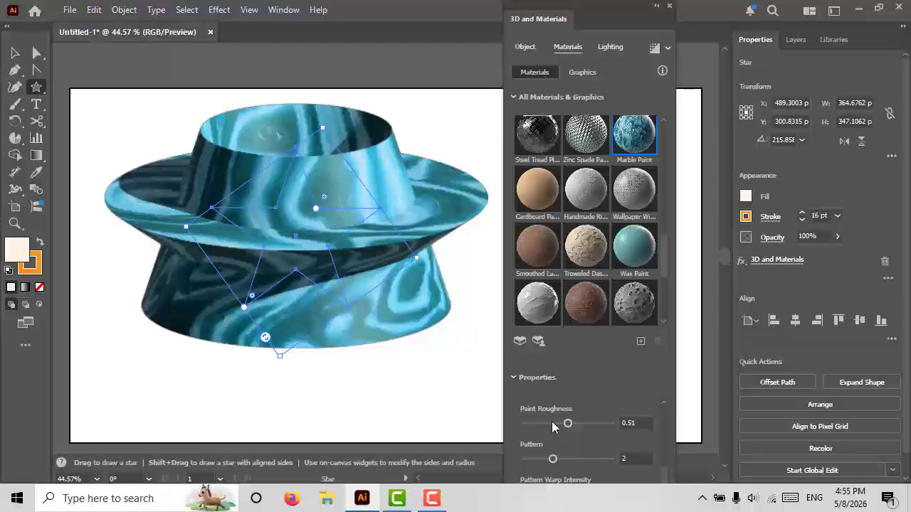
left_click(552, 423)
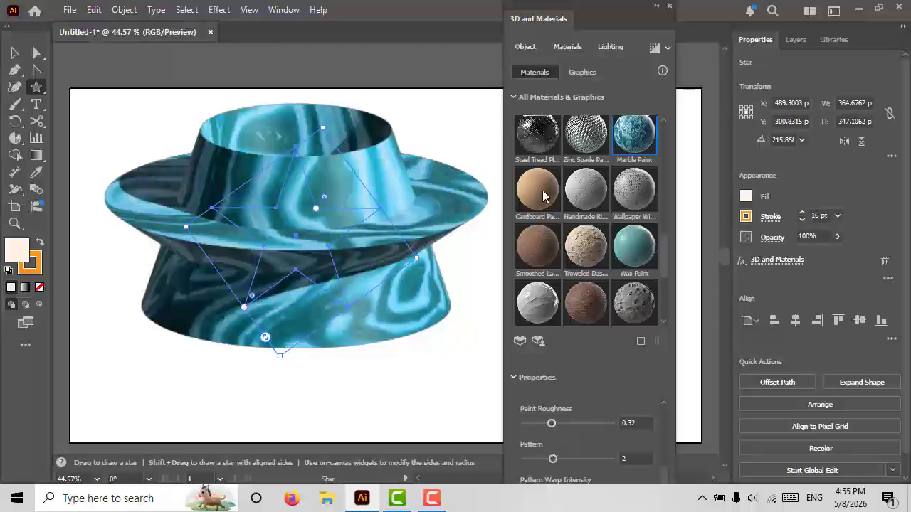
Try the Top Left and Right lighting presets, apply Diffuse, and reposition Light 1 to a rotation of -168.71° and a height of 65.351°
left_click(609, 47)
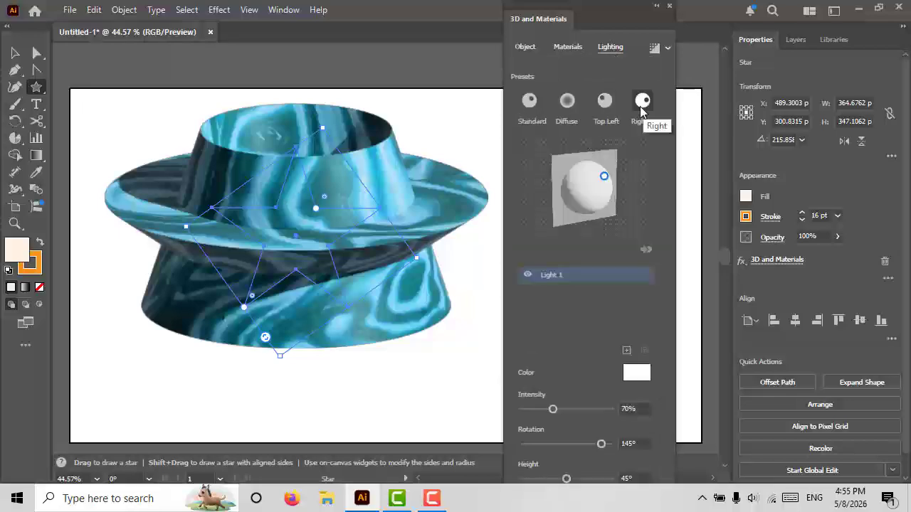
left_click(569, 104)
left_click(601, 104)
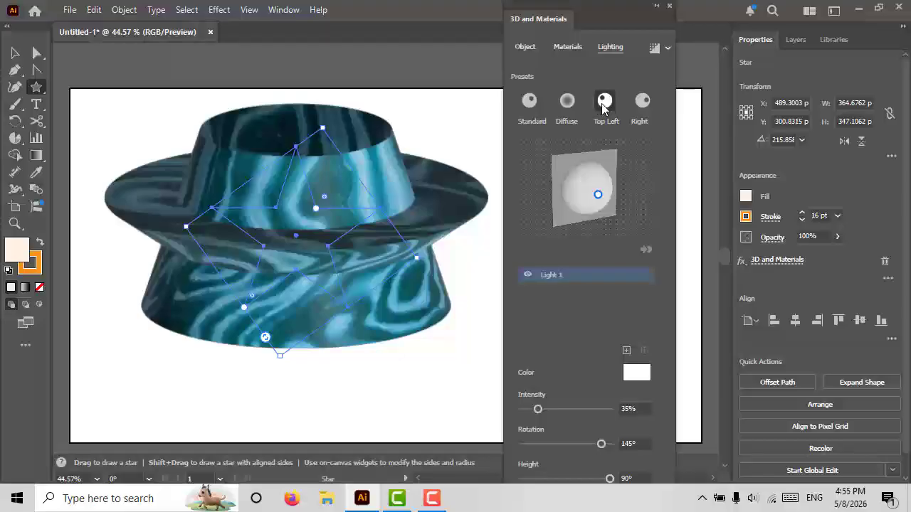
left_click(641, 102)
left_click(567, 112)
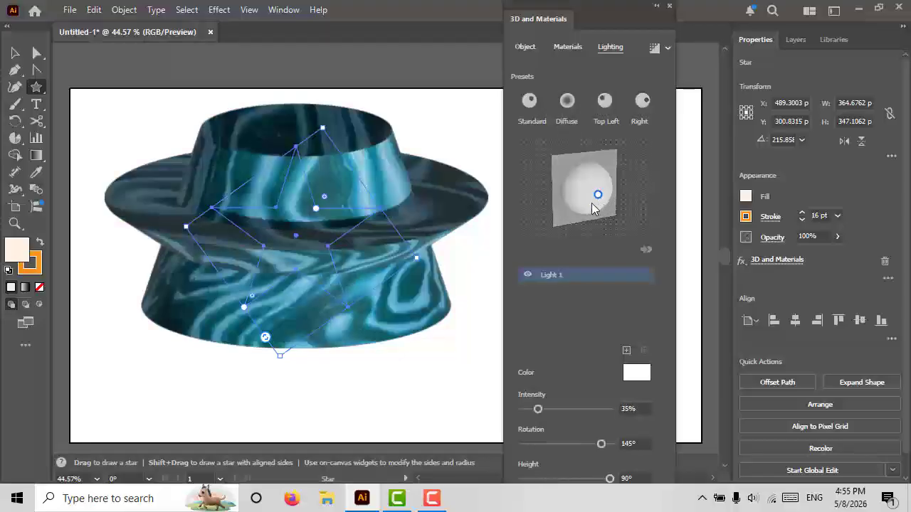
mouse_move(600, 201)
left_mouse_down()
mouse_move(571, 219)
mouse_move(595, 183)
left_mouse_up()
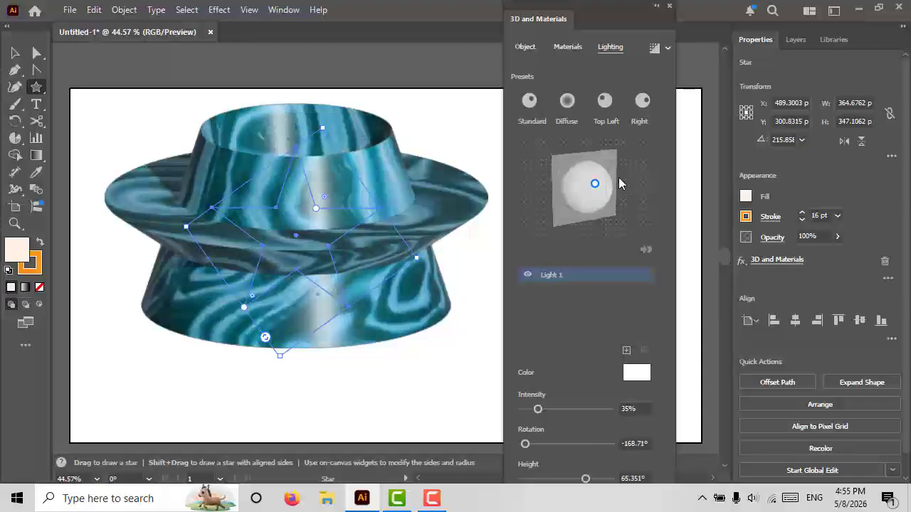
Delete the revolved star from the artboard using the on-screen keyboard
left_click(798, 501)
left_click(773, 314)
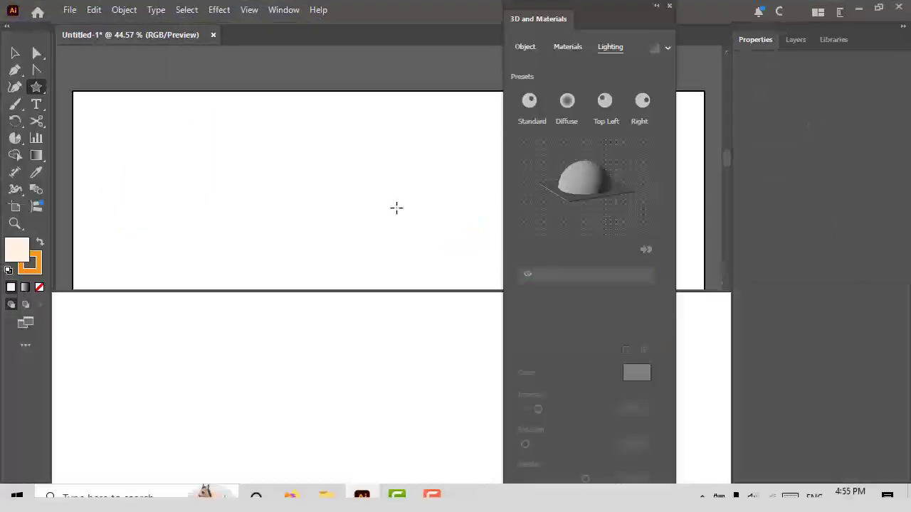
Draw a nearly vertical line segment spanning most of the artboard's height and move it slightly up and to the right
left_click(36, 90)
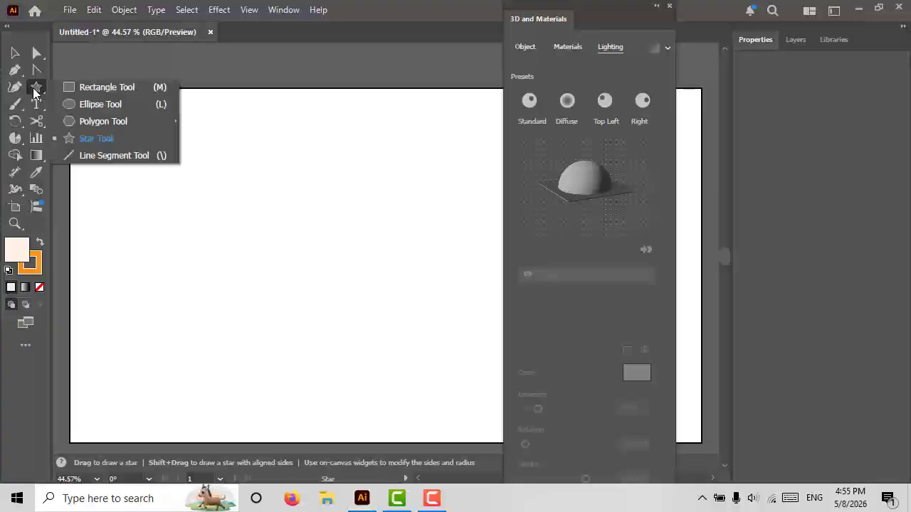
left_click(100, 155)
left_click_drag(314, 122, 318, 416)
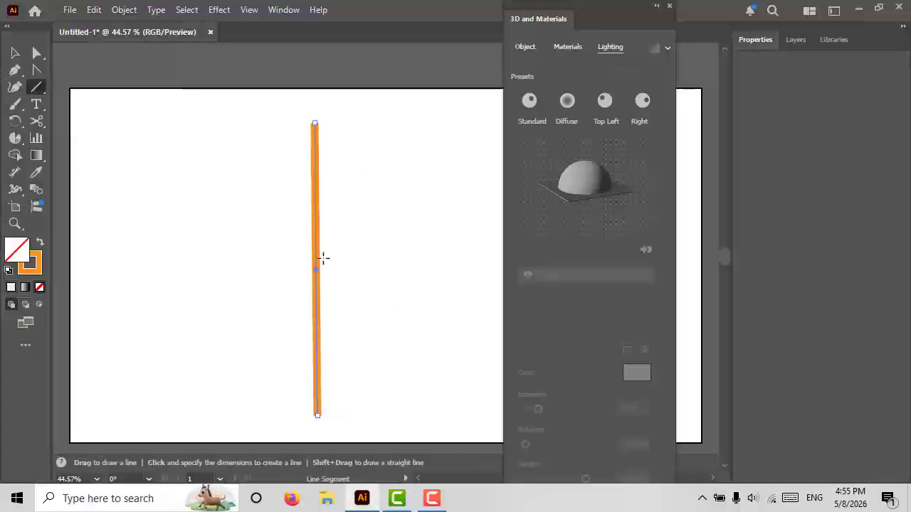
key("v")
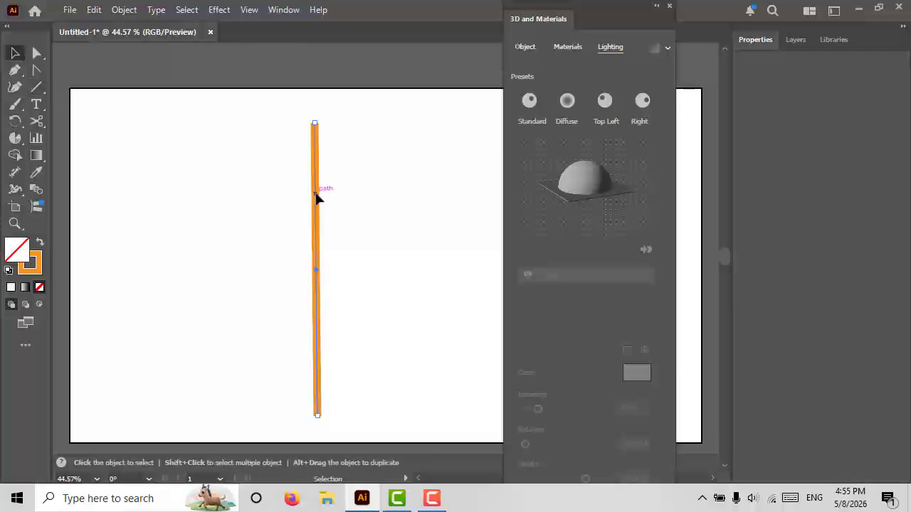
left_click_drag(317, 197, 347, 184)
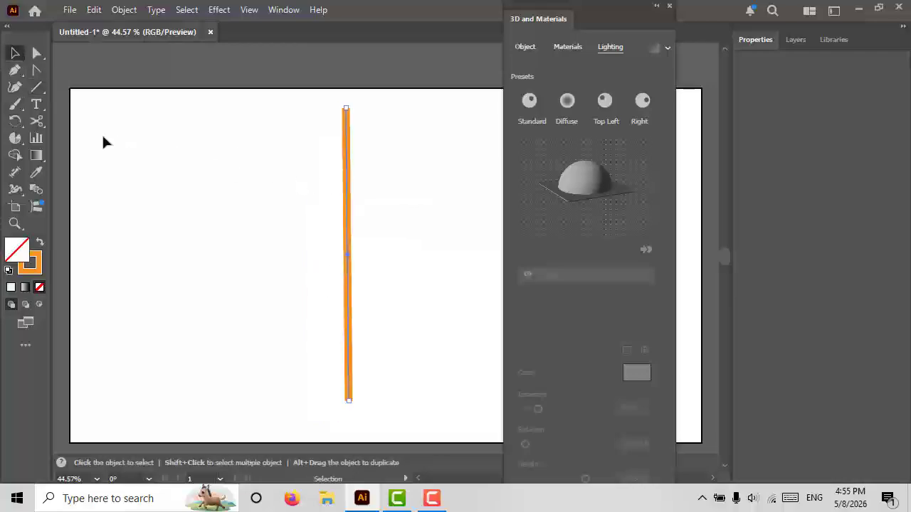
Bend the line into an arc bulging to the right and apply the Revolve effect to it
left_click(36, 70)
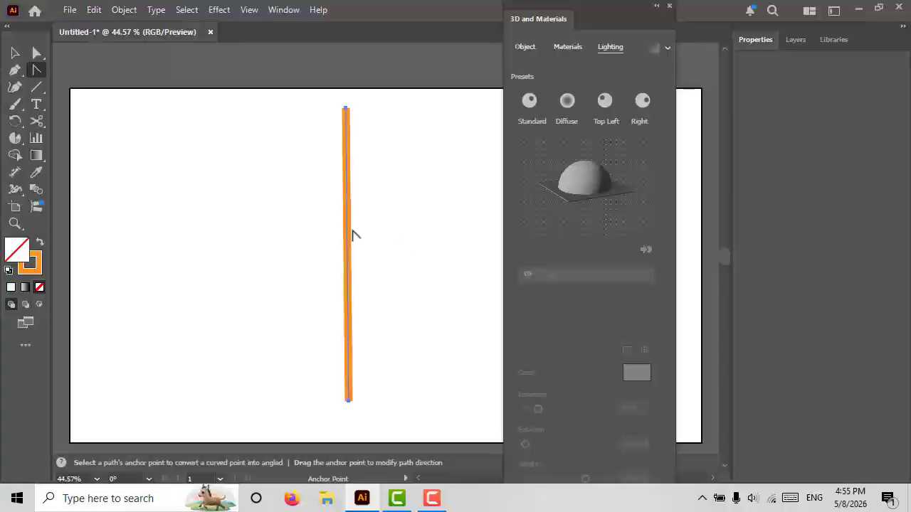
left_click_drag(350, 240, 413, 246)
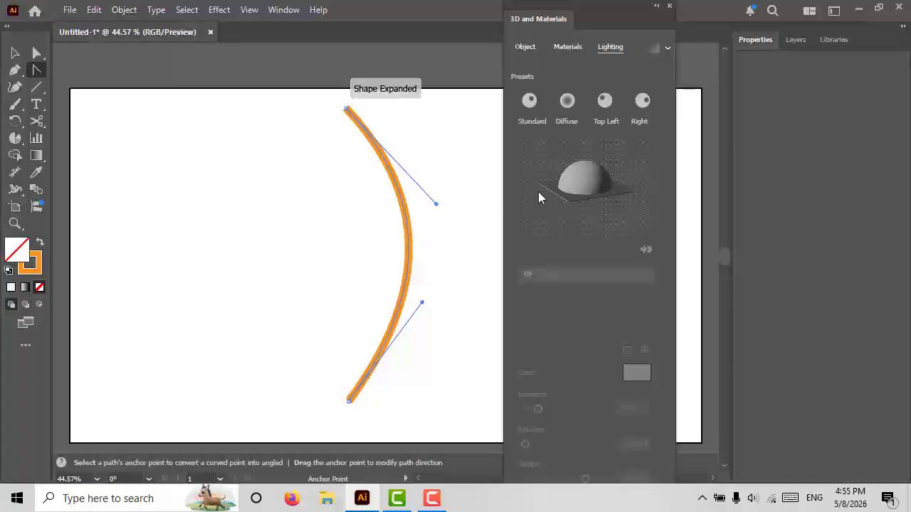
left_click(520, 51)
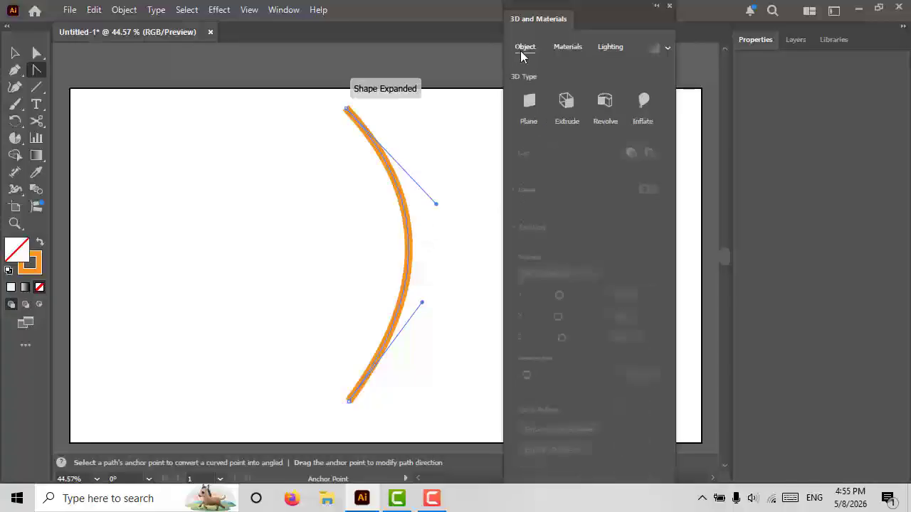
left_click(604, 105)
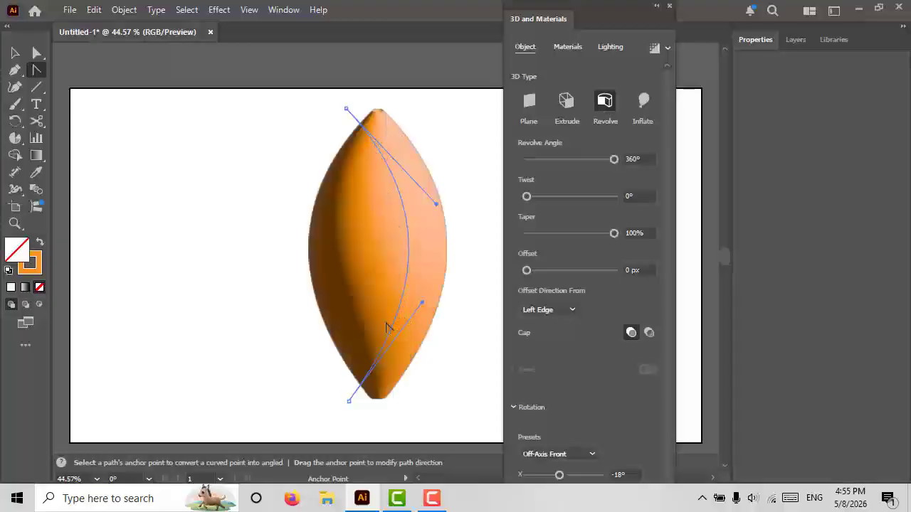
Rotate the revolved arc roughly a quarter turn clockwise, dock the 3D and Materials panel beside Properties, and undo the rotation
left_click(14, 52)
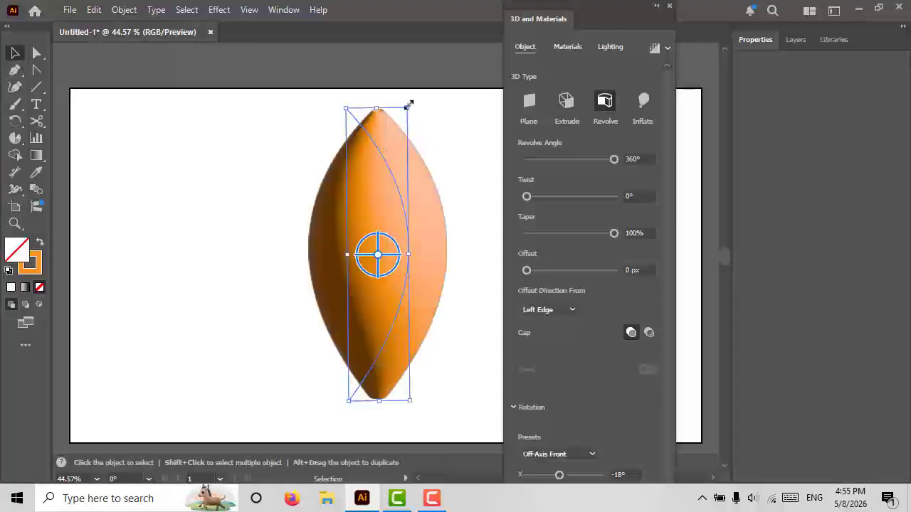
left_click_drag(417, 107, 436, 254)
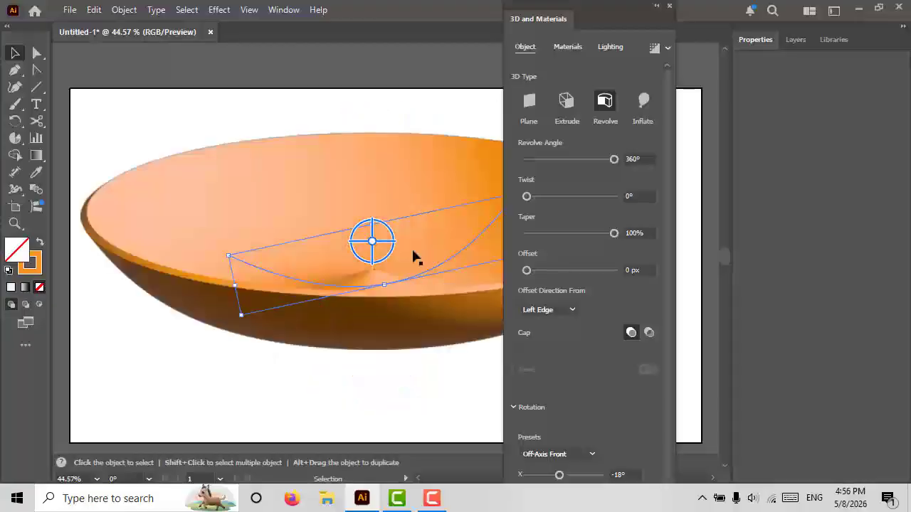
left_click_drag(668, 81, 725, 74)
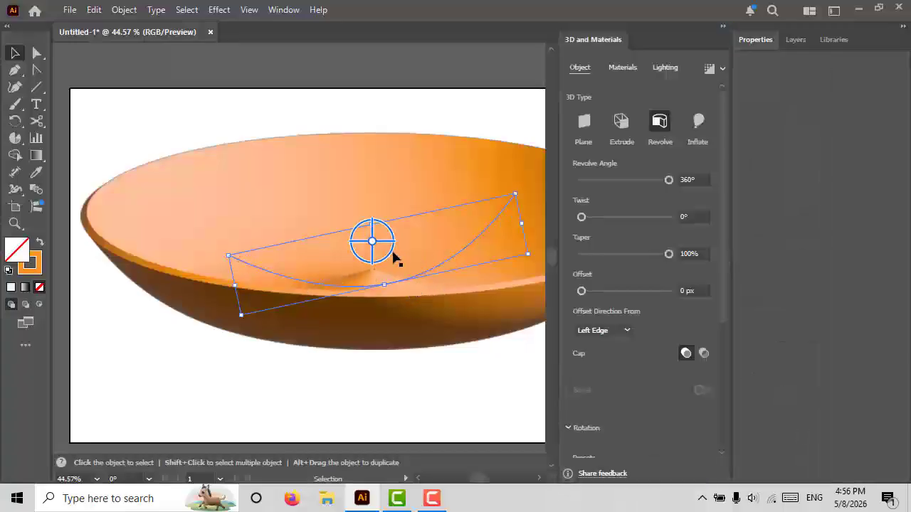
key("ctrl+z")
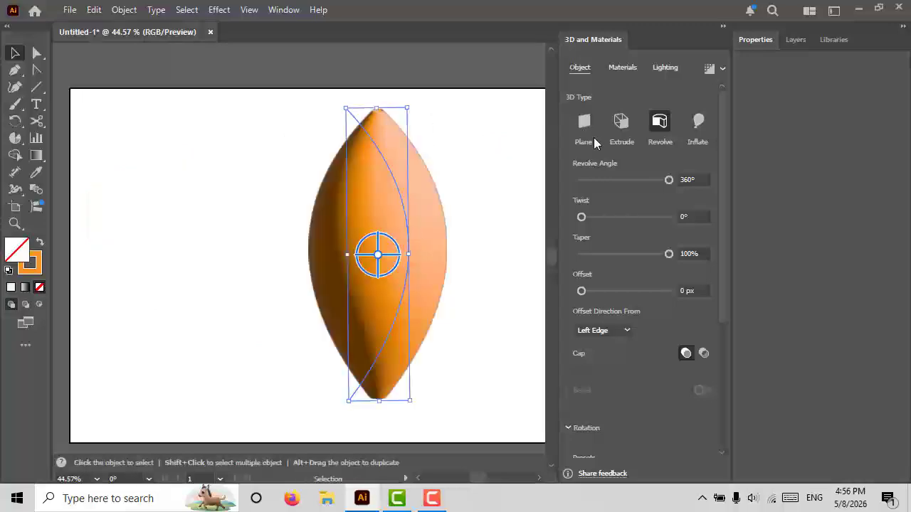
Try revolve angles of 108°, 44° and 85° on the arc, then restore 360°
left_click(608, 180)
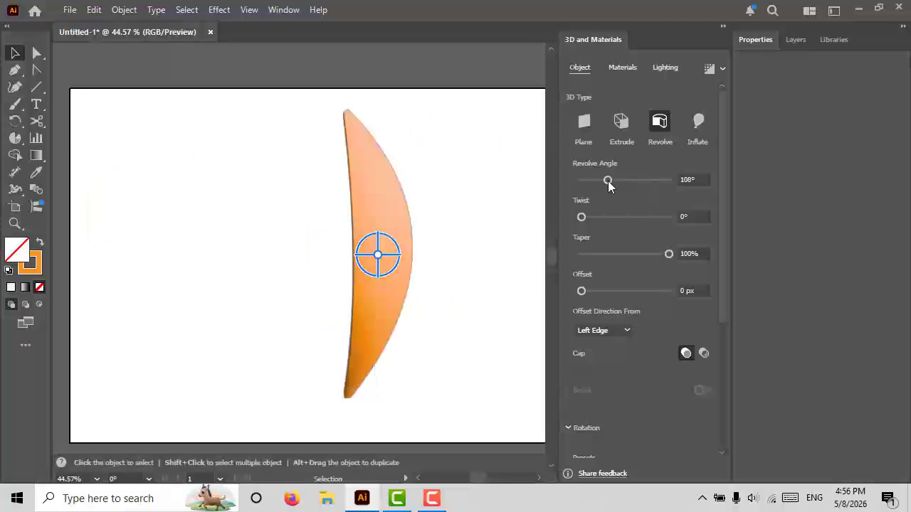
left_click(592, 182)
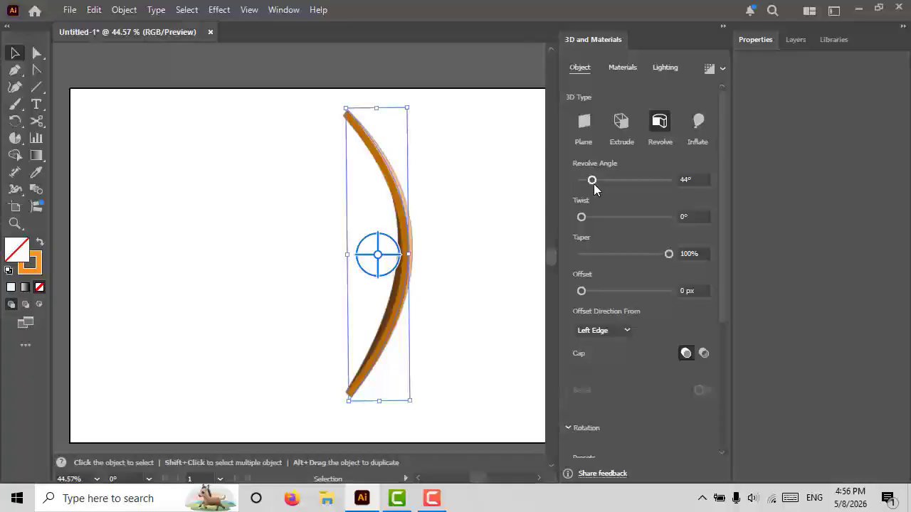
left_click(602, 182)
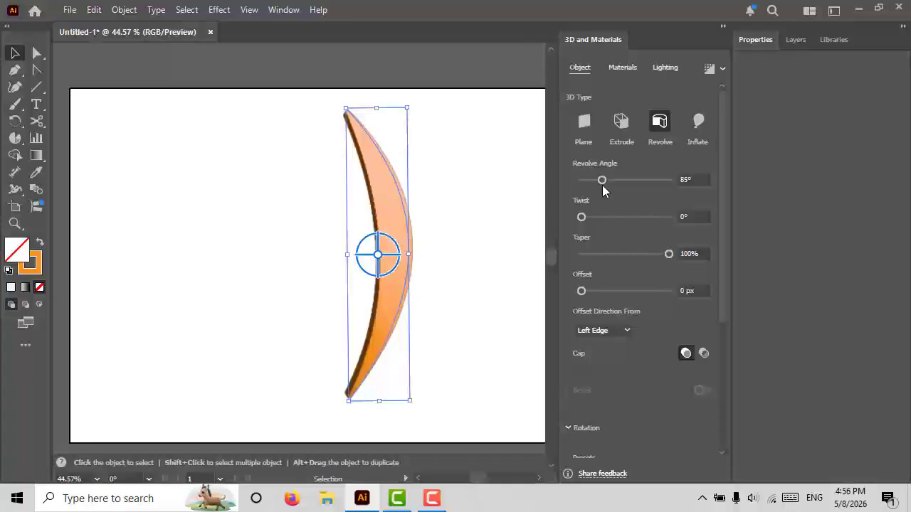
left_click(670, 182)
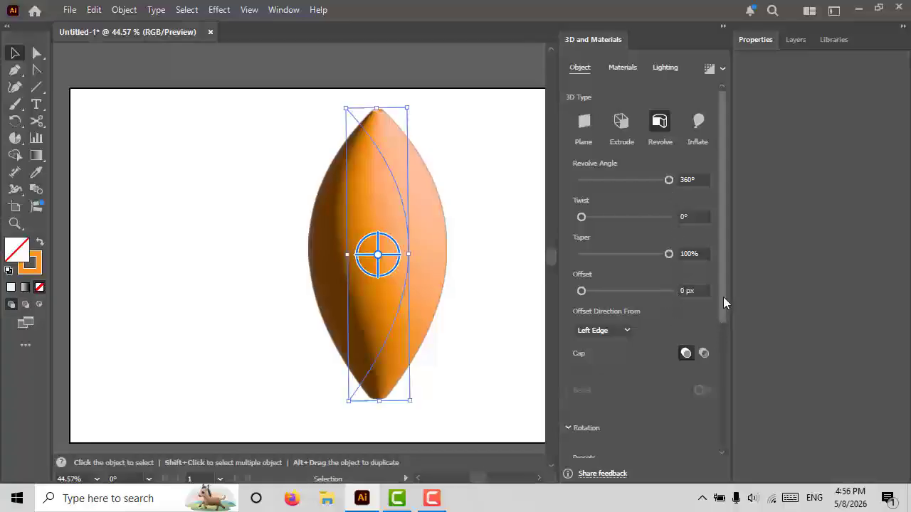
Set the revolved shape's 3D rotation to X 76°, Y 51° and Z -26°
left_click_drag(723, 296, 724, 423)
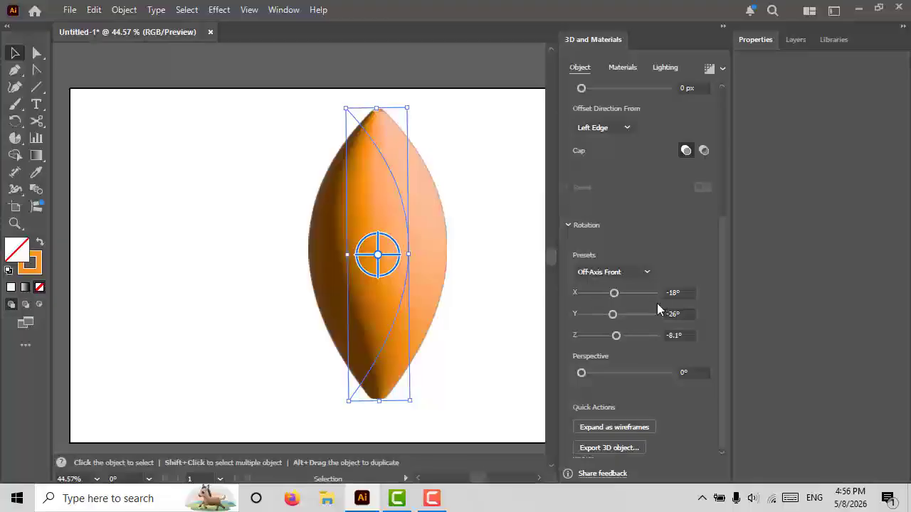
left_click_drag(621, 315, 633, 293)
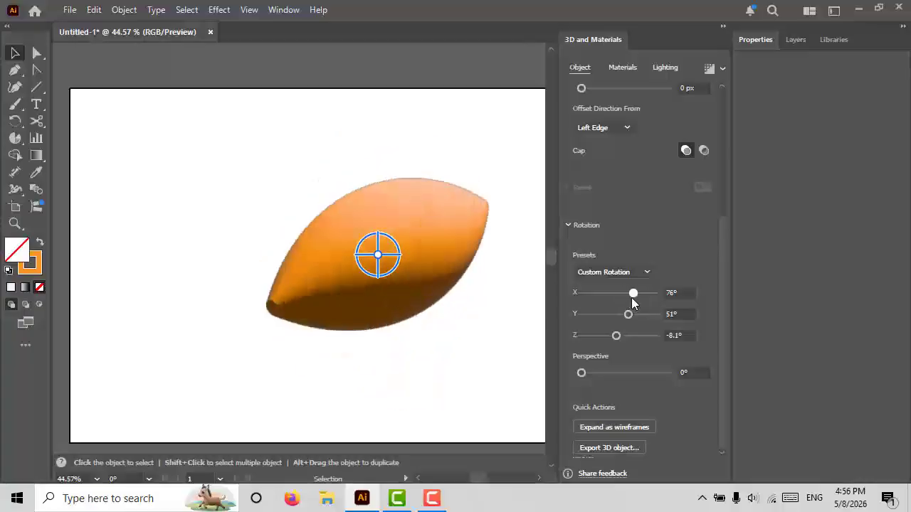
left_click_drag(606, 334, 612, 336)
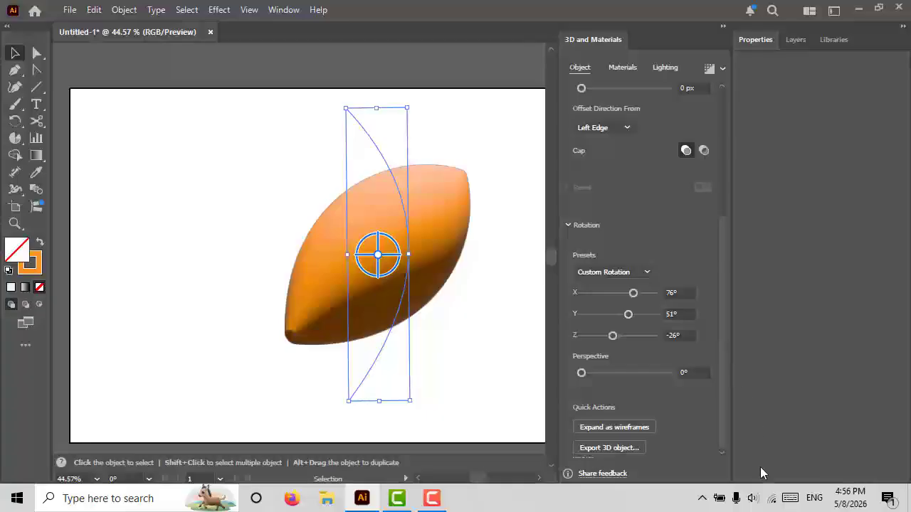
Delete the revolved arc from the artboard and close the on-screen keyboard
left_click(790, 498)
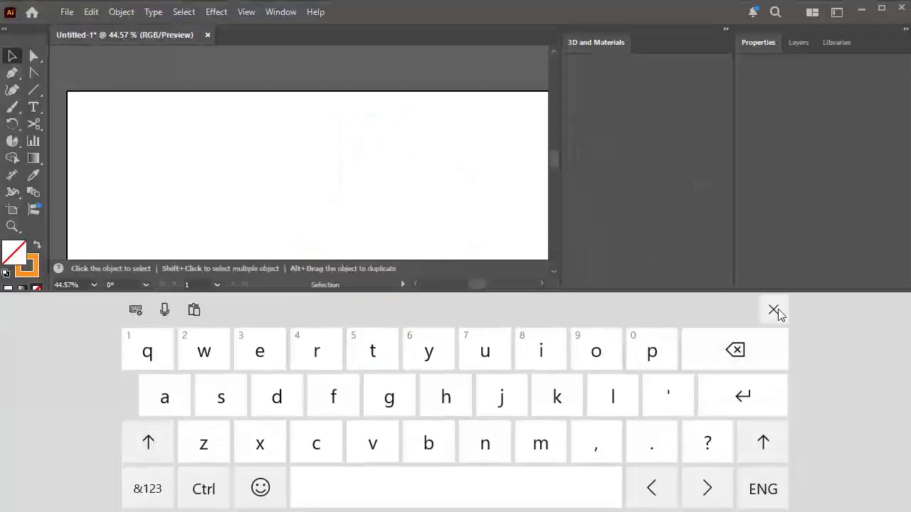
left_click(772, 309)
Draw an open vase-profile path with the Pen tool: an S-shaped curve ending in a nearly horizontal straight base segment
left_click_drag(16, 69, 72, 69)
left_click(359, 131)
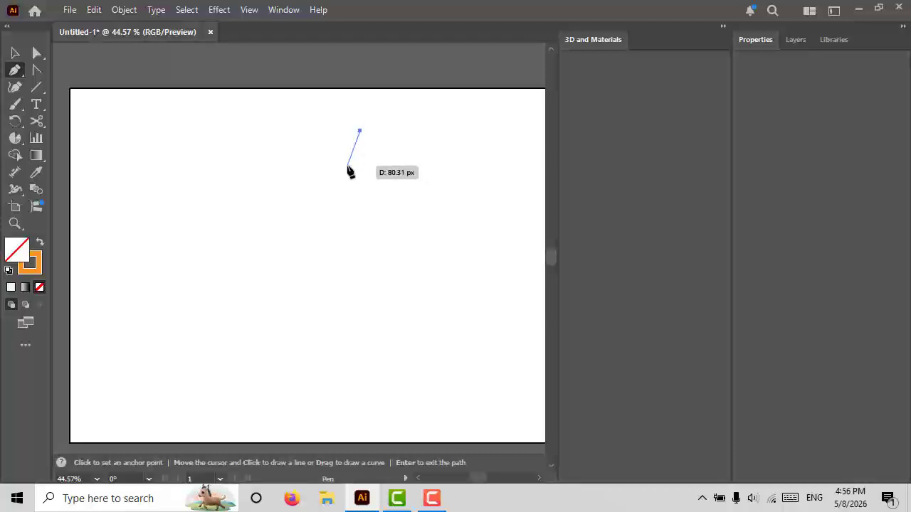
left_click_drag(346, 165, 359, 189)
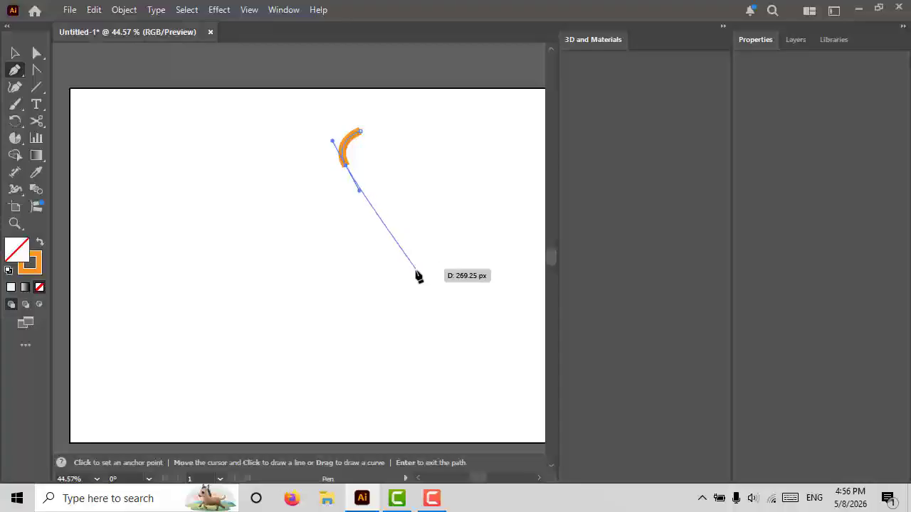
left_click_drag(416, 269, 387, 337)
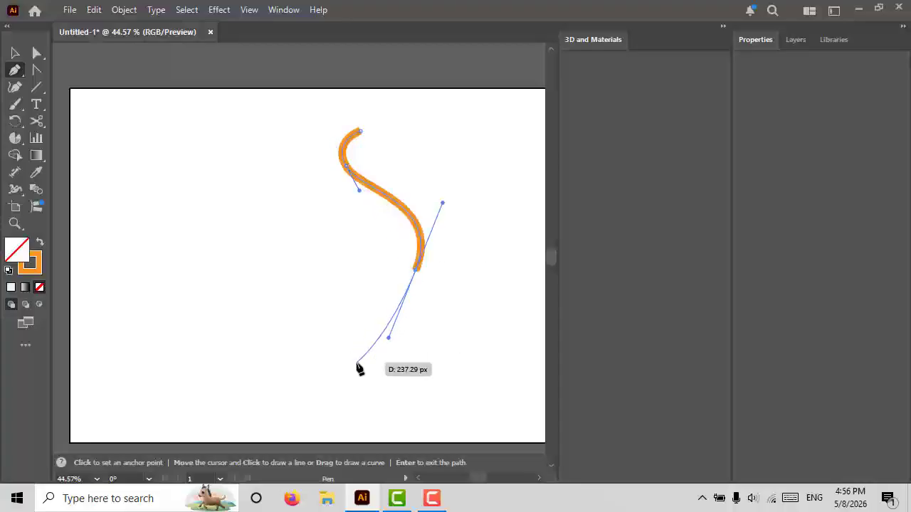
left_click(357, 362)
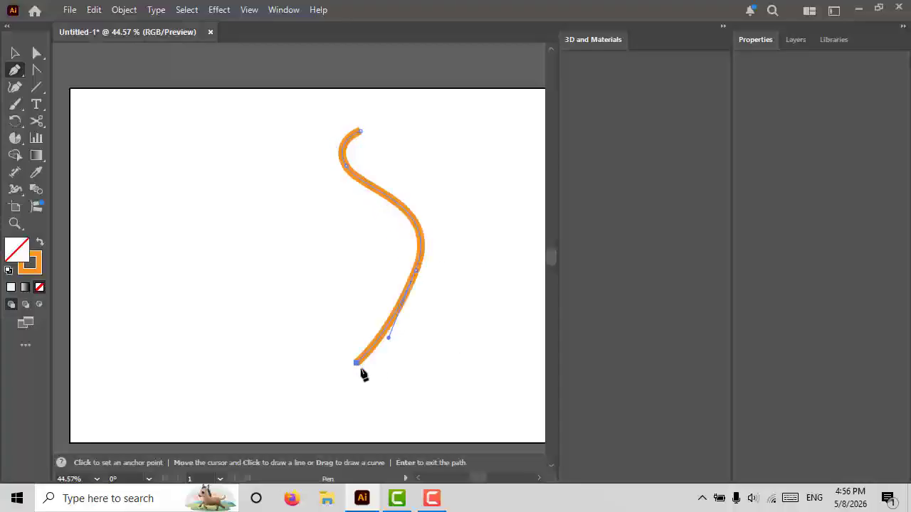
left_click(440, 359)
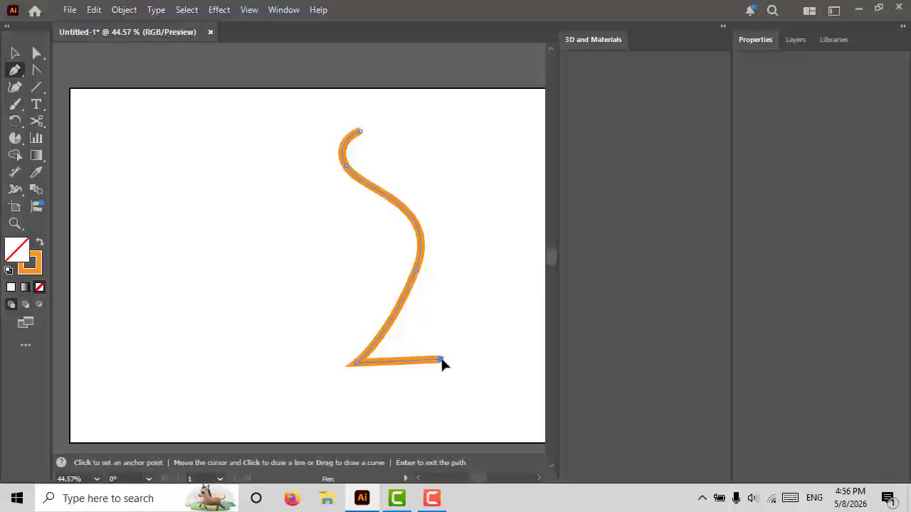
Apply the 3D Revolve effect to the drawn profile and rotate the resulting vase slightly on the artboard
left_click(15, 54)
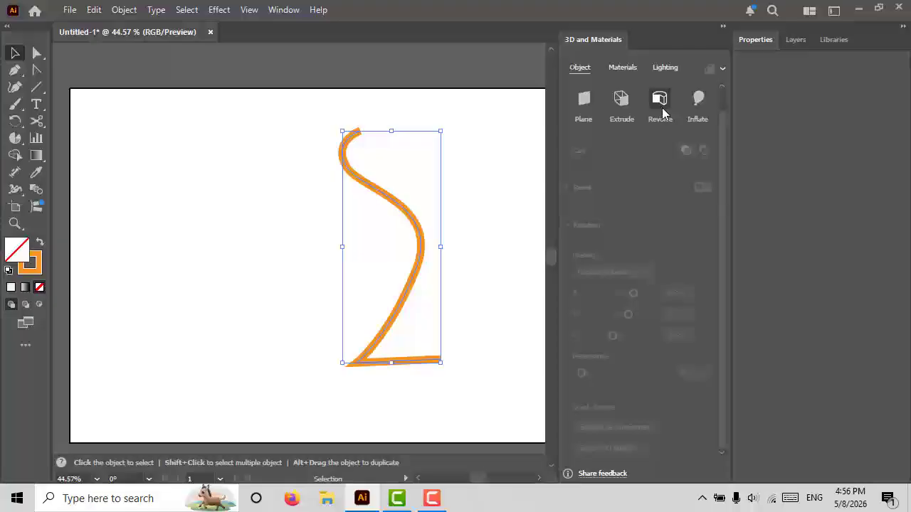
left_click(662, 112)
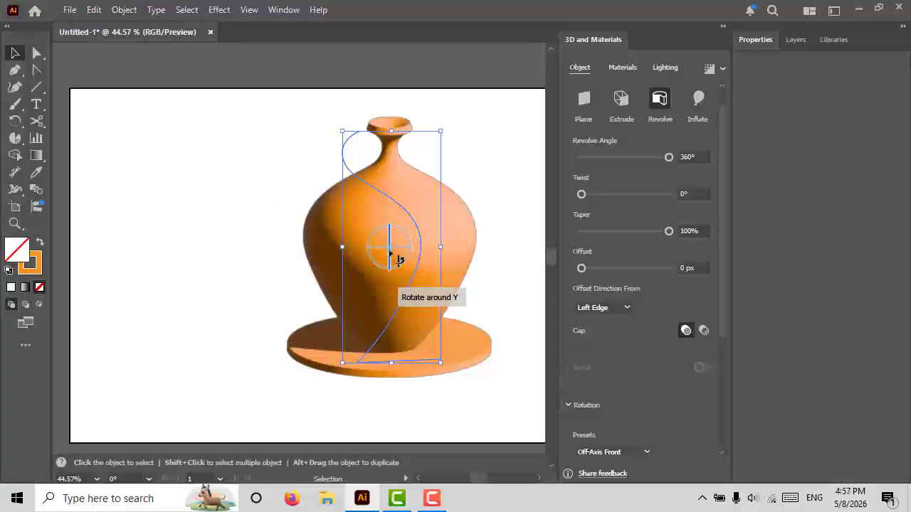
mouse_move(377, 251)
left_mouse_down()
mouse_move(332, 250)
mouse_move(402, 256)
mouse_move(411, 275)
mouse_move(361, 263)
mouse_move(351, 228)
mouse_move(420, 241)
mouse_move(450, 265)
mouse_move(388, 260)
mouse_move(370, 246)
mouse_move(385, 239)
mouse_move(384, 250)
left_mouse_up()
Try red, magenta and cyan as the vase's stroke colour, settling on teal
left_click(796, 40)
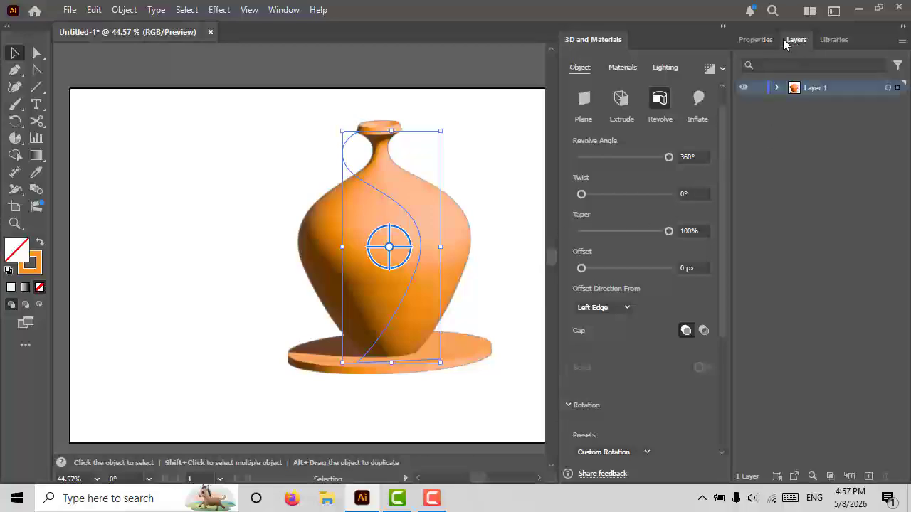
left_click(755, 40)
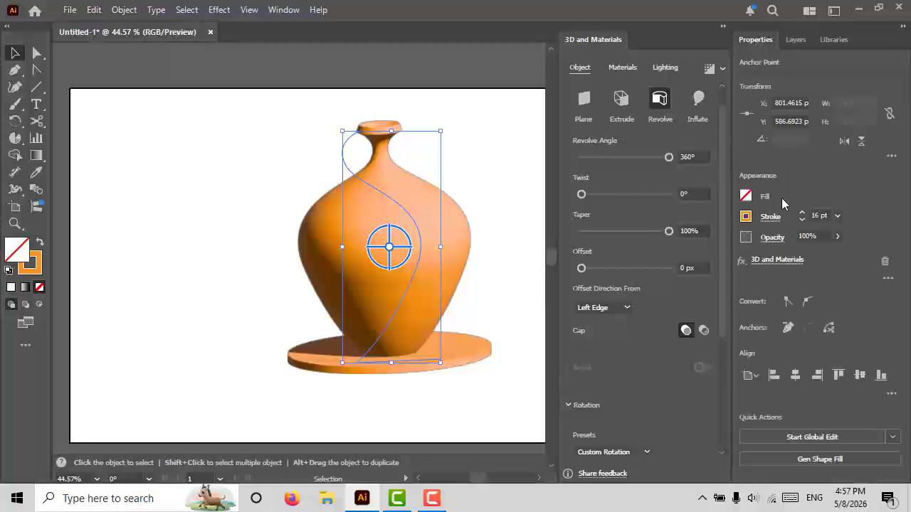
left_click(747, 220)
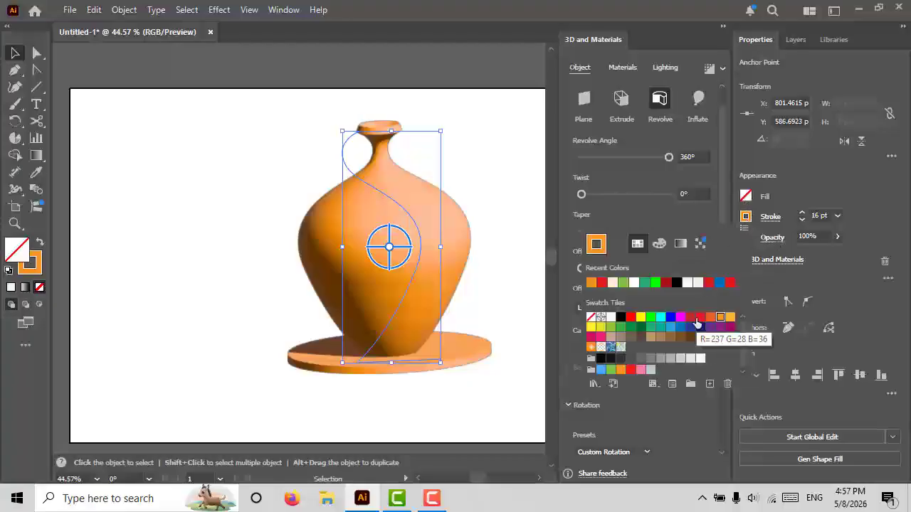
left_click(699, 318)
left_click(681, 317)
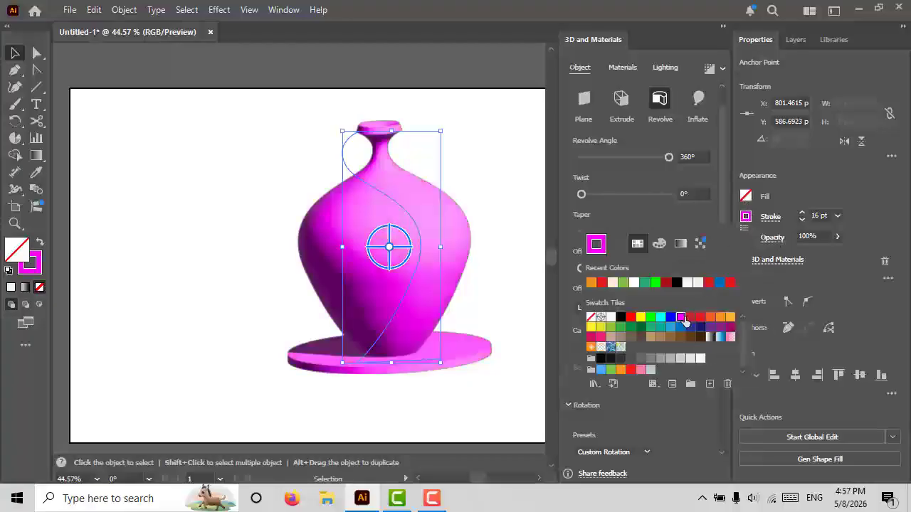
left_click(660, 318)
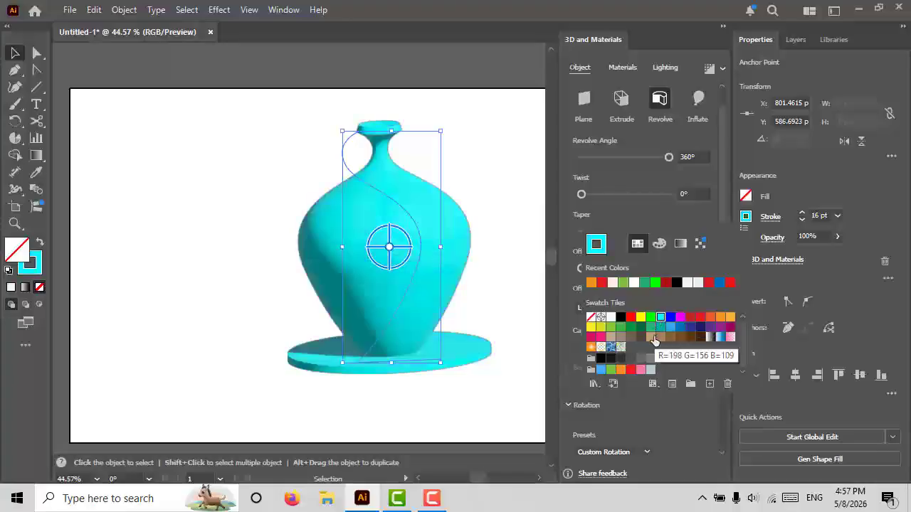
left_click(660, 327)
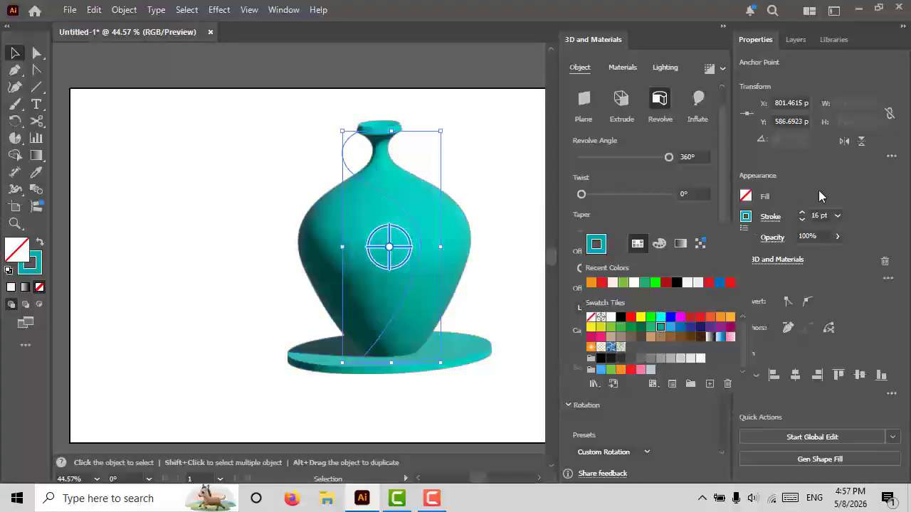
Look over the vase's material options and move its light slightly lower and further right on the lighting preview sphere
left_click(620, 64)
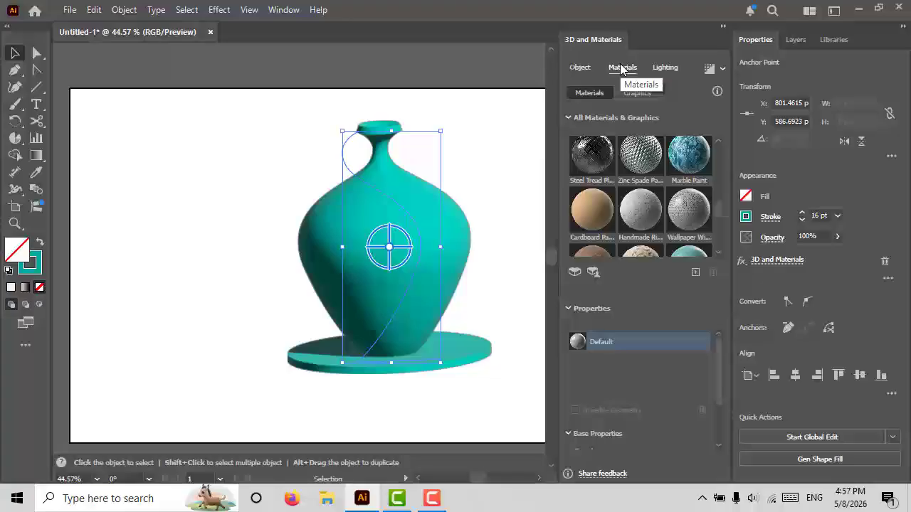
left_click(664, 70)
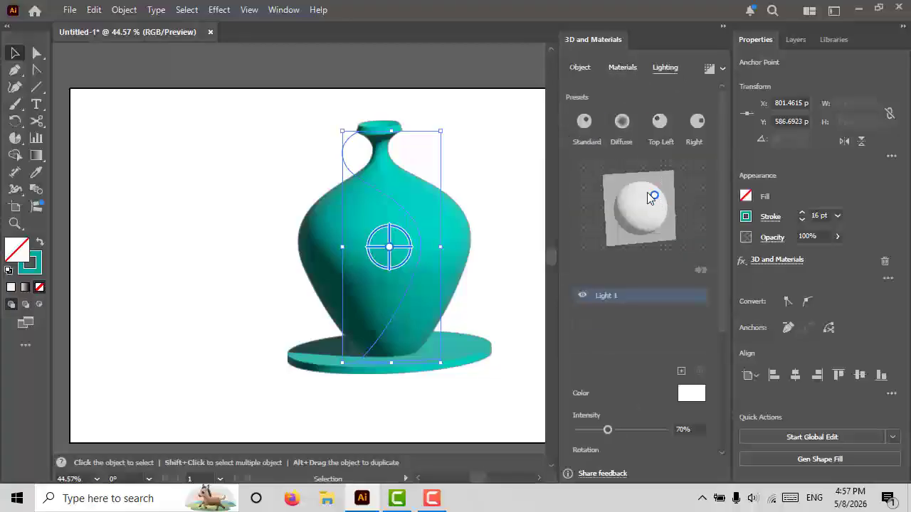
left_click_drag(655, 200, 659, 203)
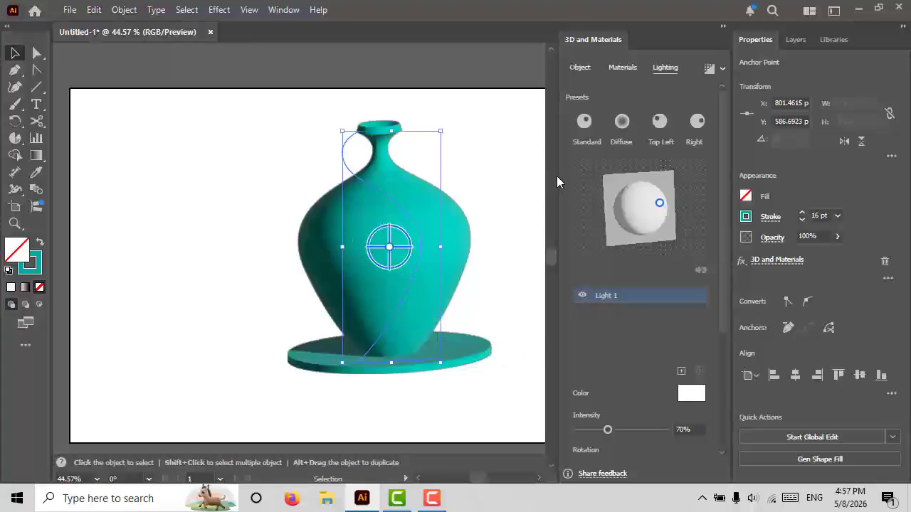
Delete the revolved vase from the artboard using the on-screen keyboard and close the keyboard
left_click(346, 221)
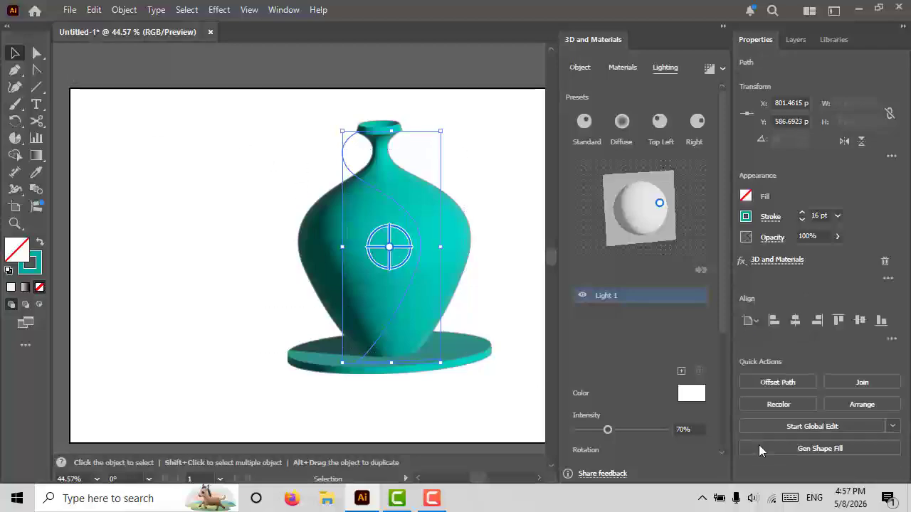
left_click(790, 498)
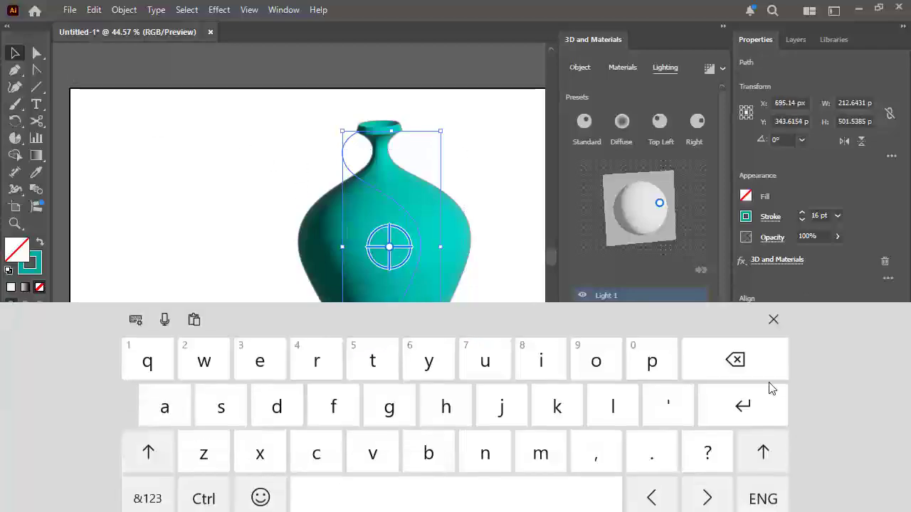
left_click(737, 351)
left_click(773, 309)
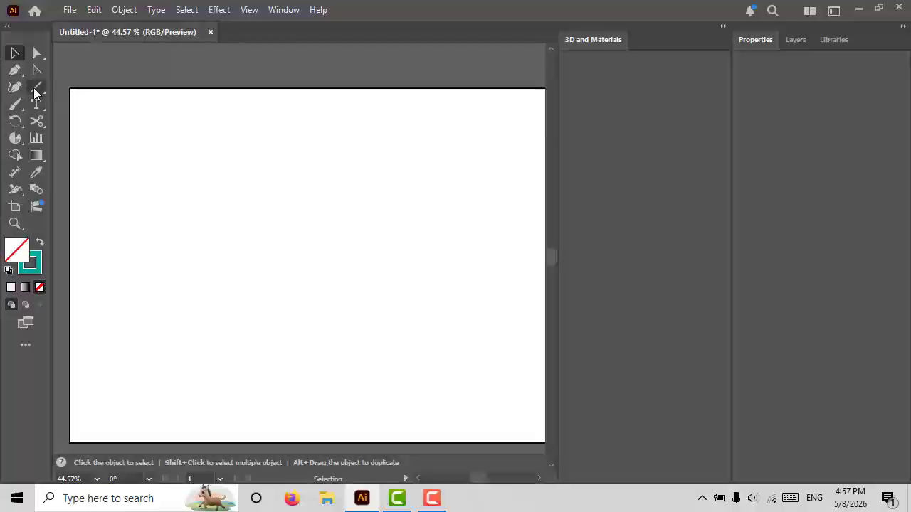
Draw a nearly square rectangle about 363 by 352 px near the middle of the artboard
left_click(37, 87)
left_click(106, 87)
mouse_move(234, 162)
left_mouse_down()
mouse_move(380, 321)
mouse_move(406, 328)
left_mouse_up()
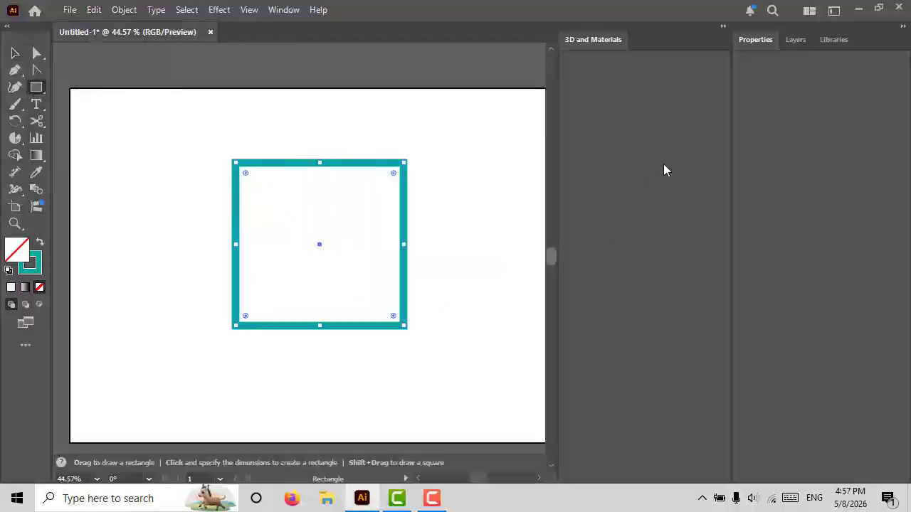
Fill the rectangle with the orange-red swatch
left_click(789, 41)
left_click(755, 41)
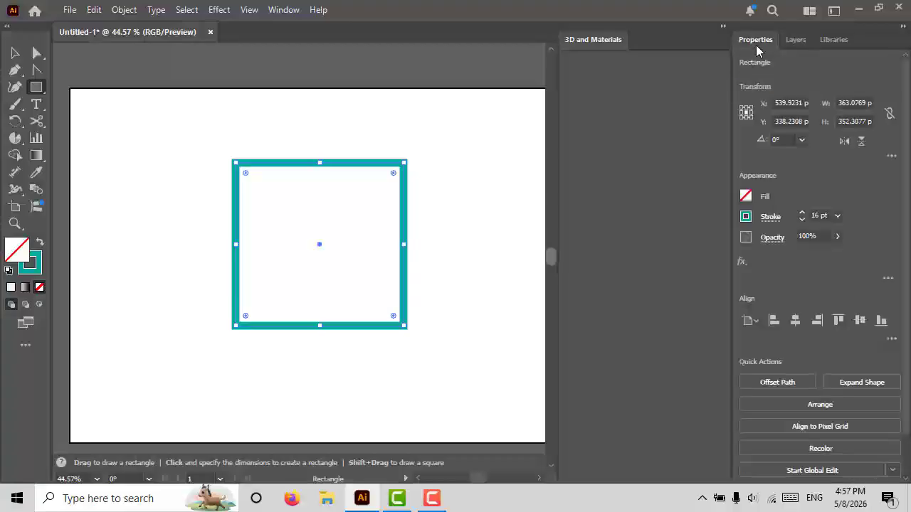
left_click(745, 198)
left_click(712, 299)
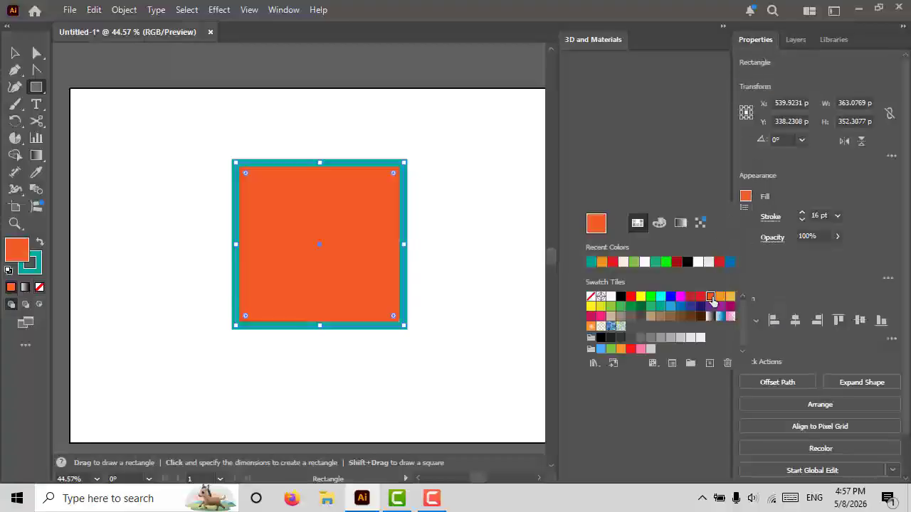
left_click(842, 178)
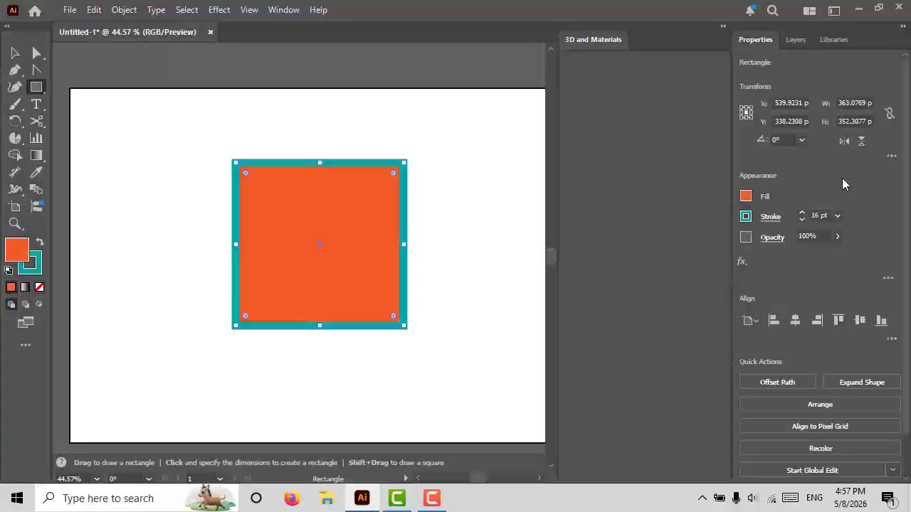
Apply the 3D Inflate effect to the rectangle and set its rotation preset to Isometric Top
left_click(589, 41)
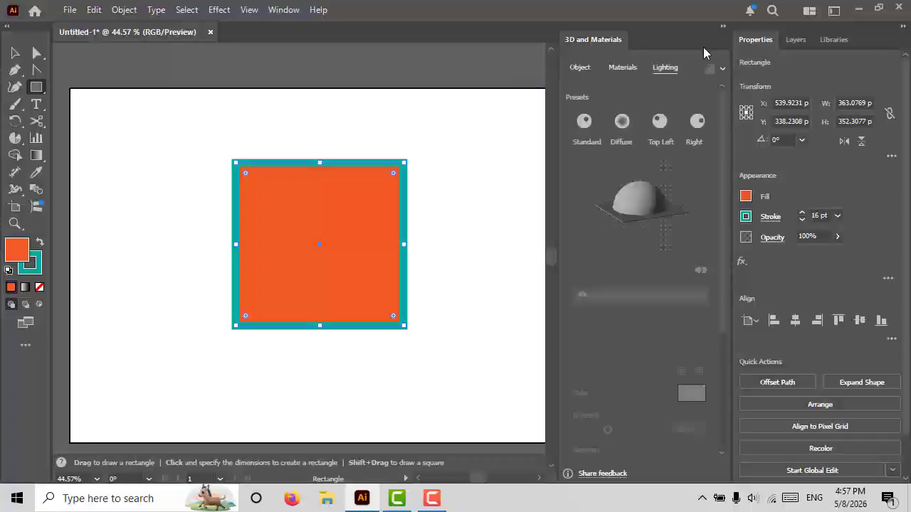
left_click(580, 68)
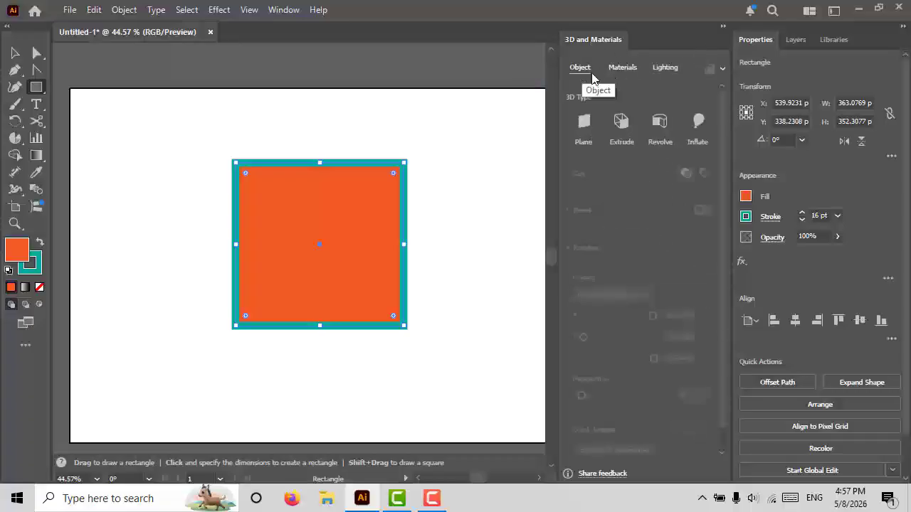
left_click(700, 125)
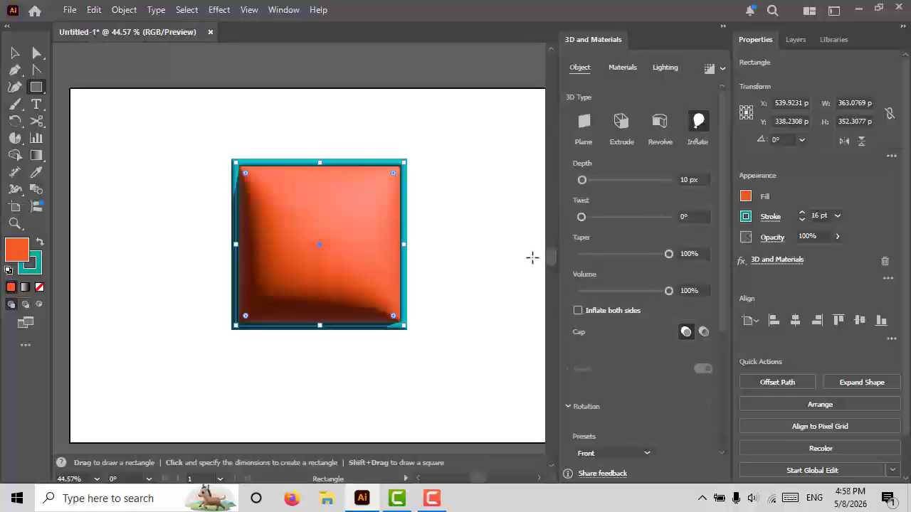
left_click(626, 453)
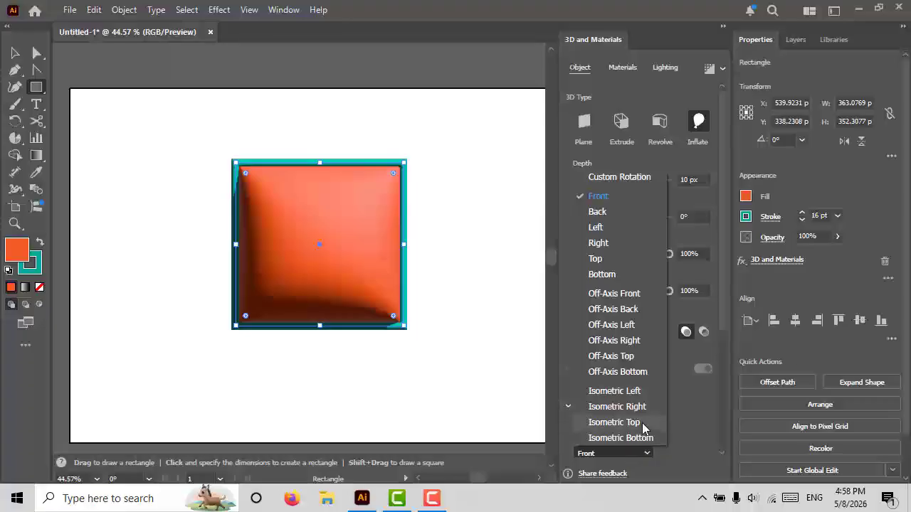
left_click(643, 422)
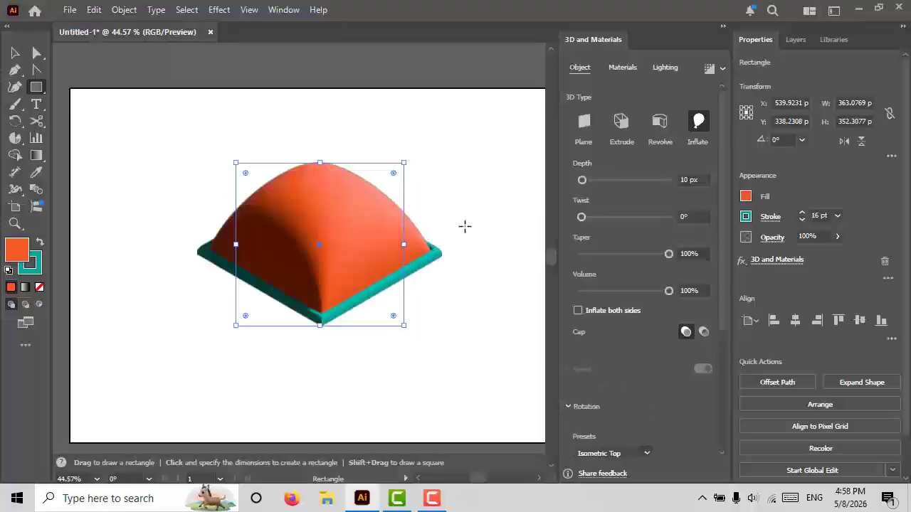
Set the inflated rectangle's depth to 341 px, then try a 70° twist and return the twist to 0°
left_click(597, 184)
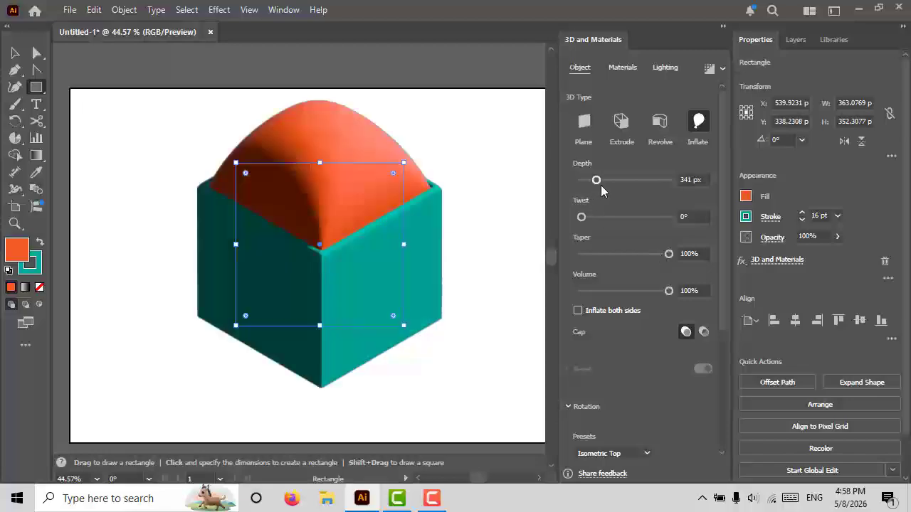
left_click_drag(581, 217, 597, 218)
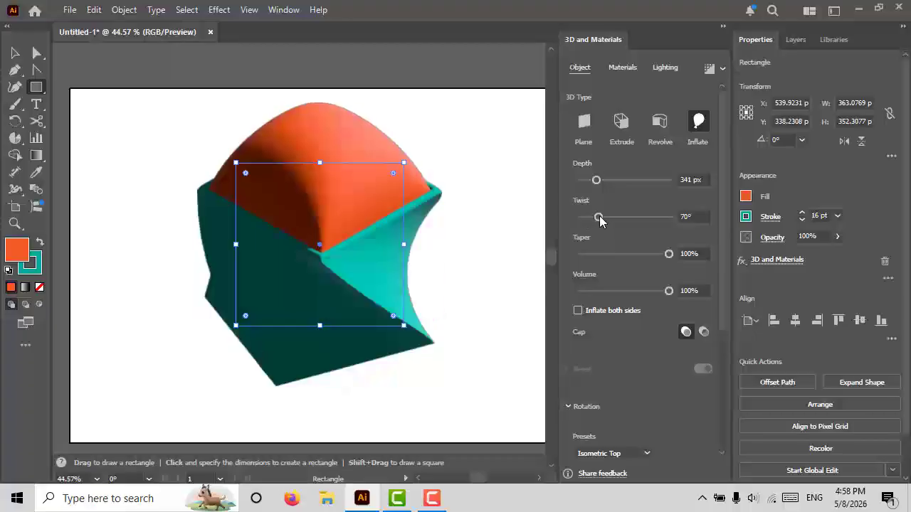
left_click_drag(563, 216, 555, 218)
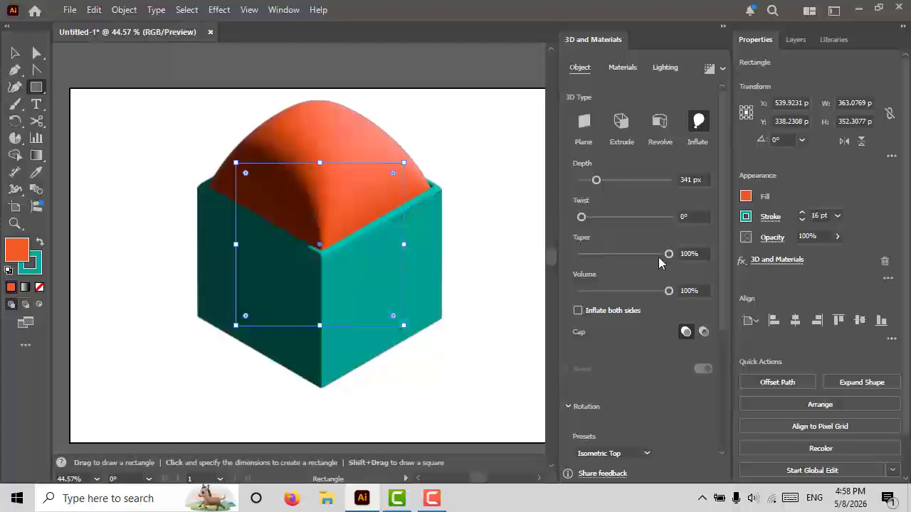
Set the inflated shape's taper to 45% and its volume to 67%
left_click_drag(645, 257, 620, 254)
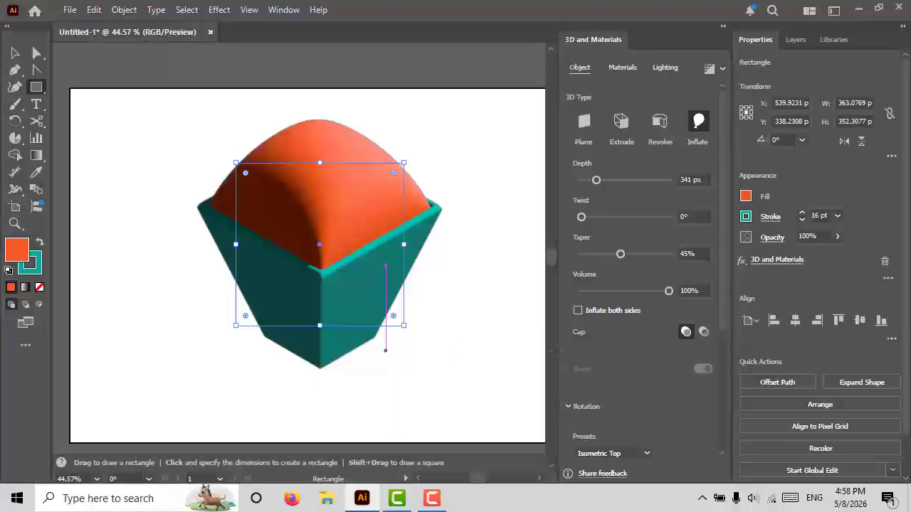
left_click(636, 290)
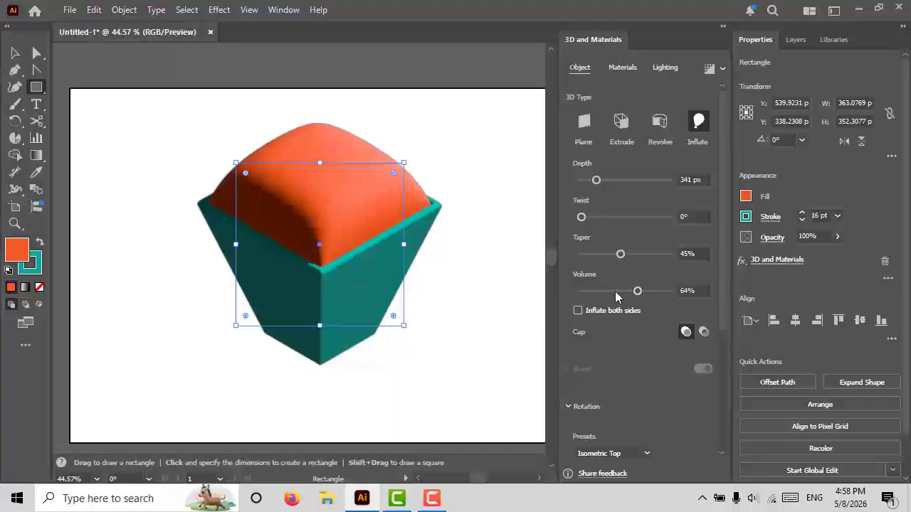
left_click(639, 292)
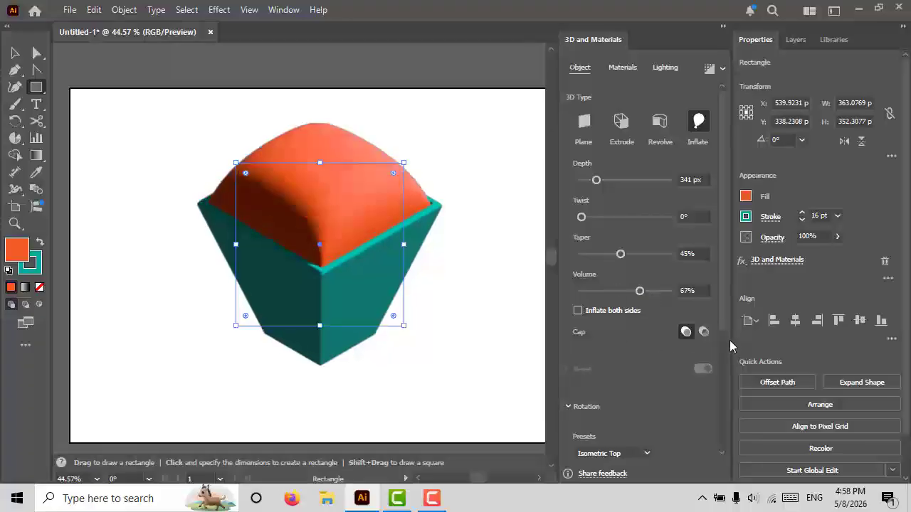
left_click_drag(725, 318, 718, 409)
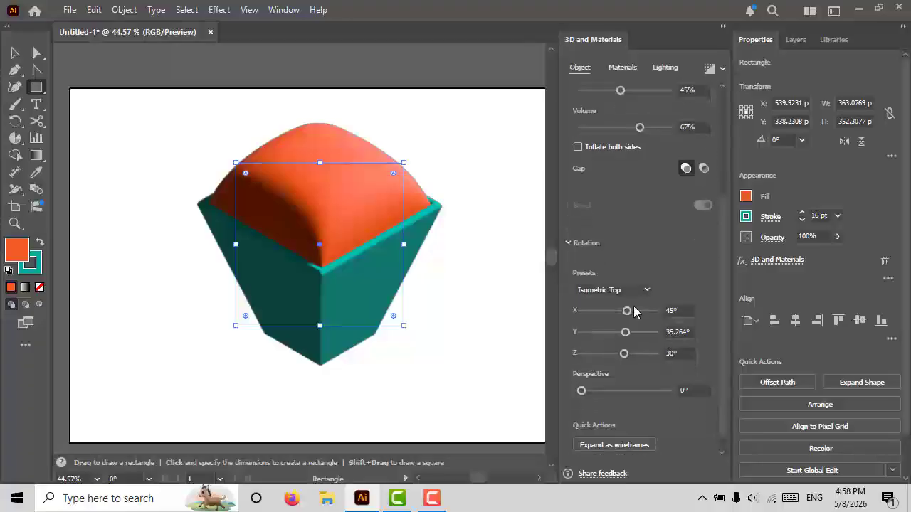
Set the inflated rectangle's rotation to X 93°, Y -47° and Z 51°
left_click(636, 311)
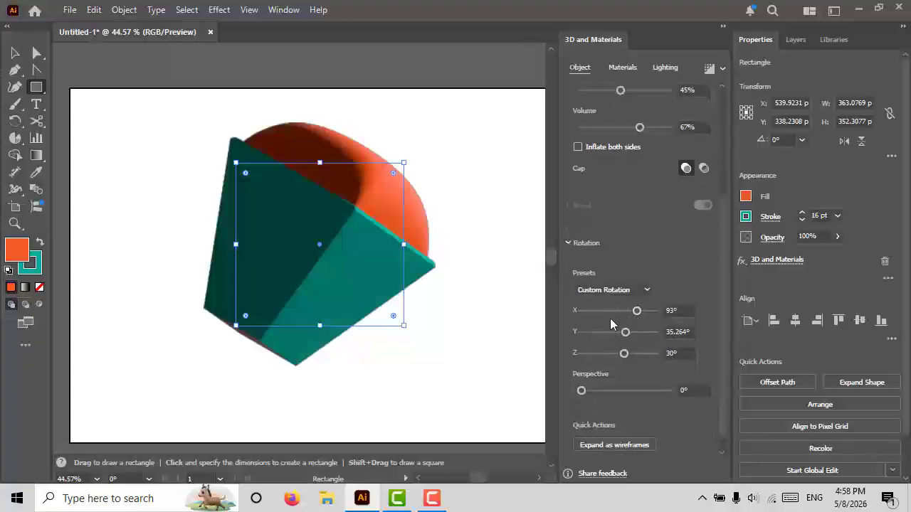
left_click(609, 332)
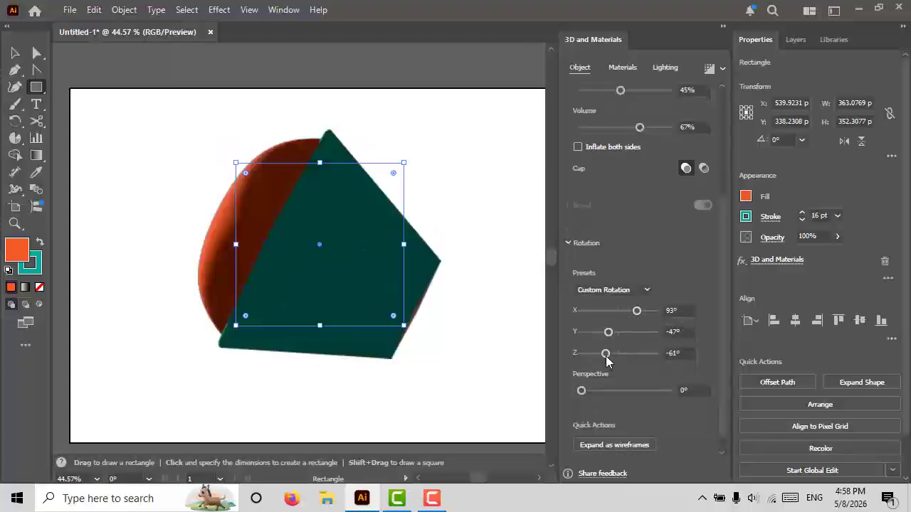
left_click(629, 354)
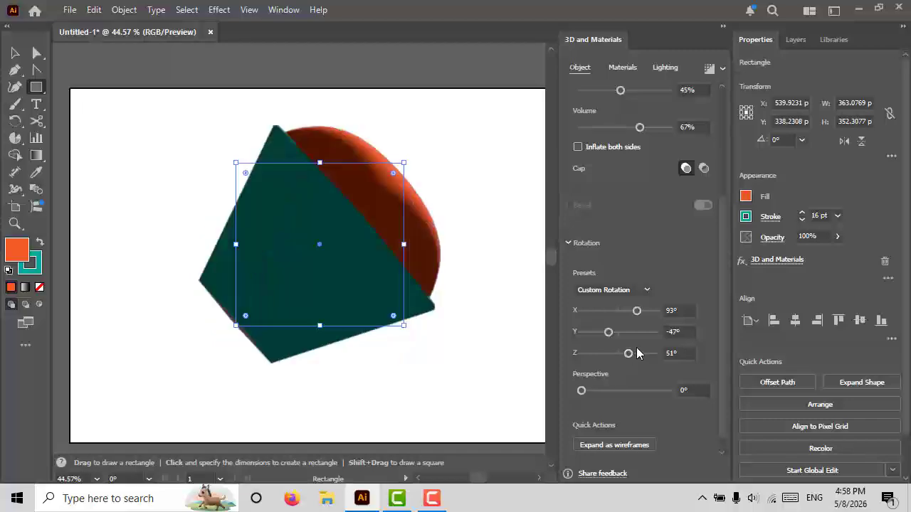
Set Light 1 on the inflated rectangle to 98% intensity, 74° height and 60% softness
left_click(664, 70)
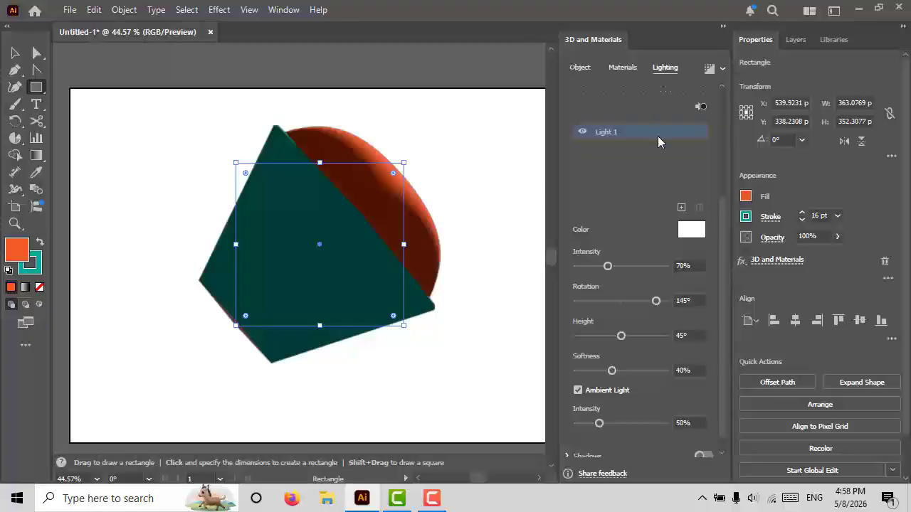
left_click(620, 266)
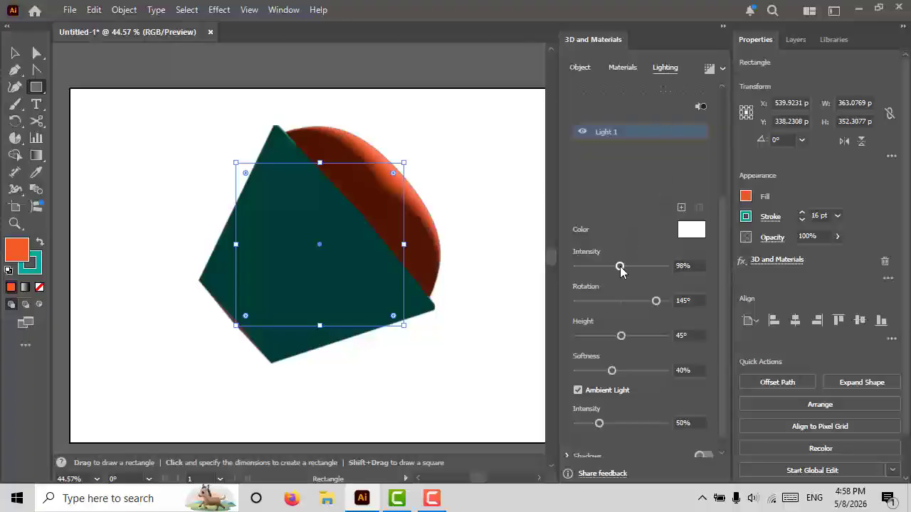
left_click(631, 336)
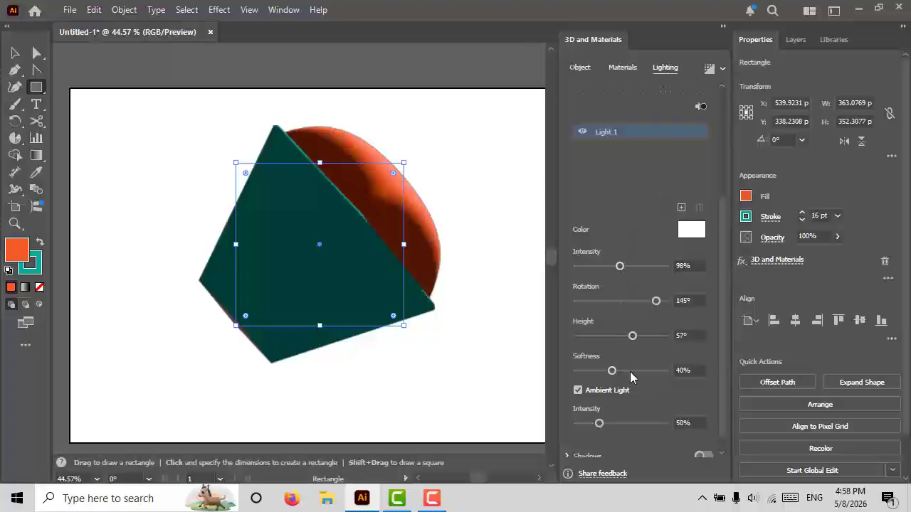
left_click(630, 370)
left_click(639, 336)
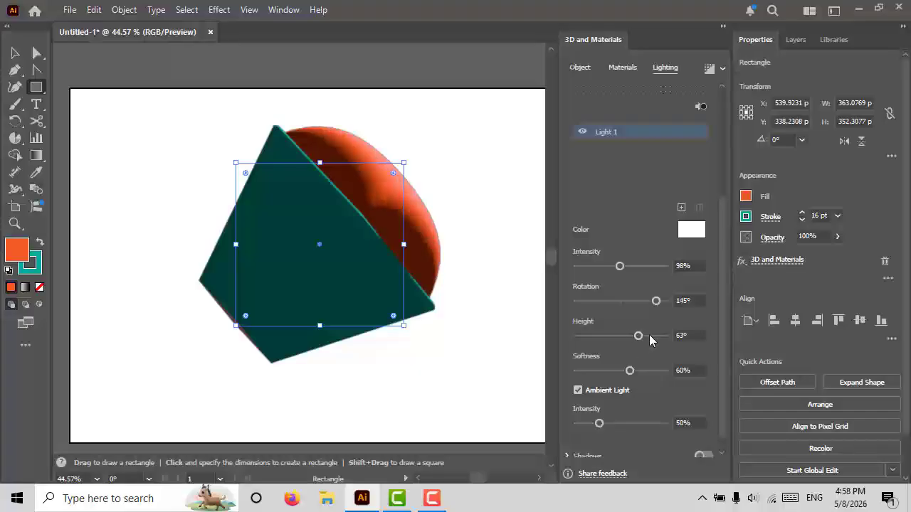
left_click(650, 336)
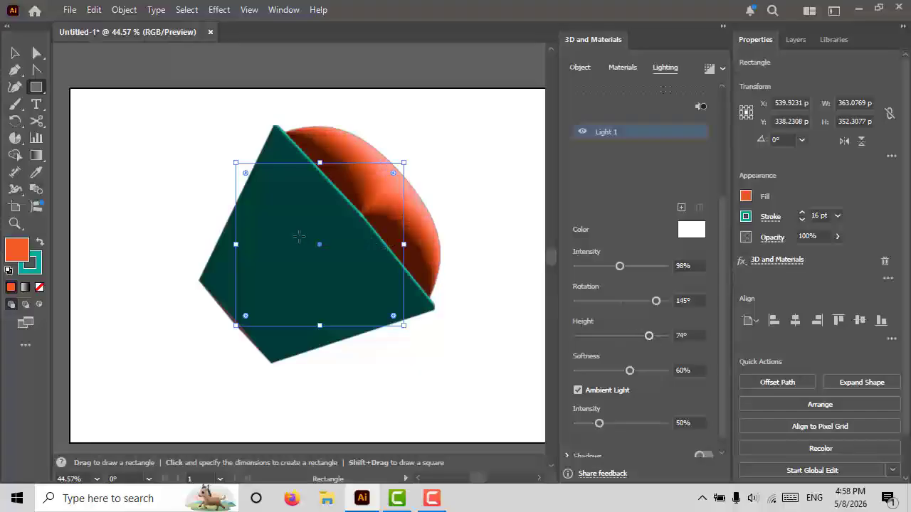
Move the inflated rectangle down to Y 379 px and rotate it freeform to about X 58°, Y -22° and Z 30°
left_click(15, 53)
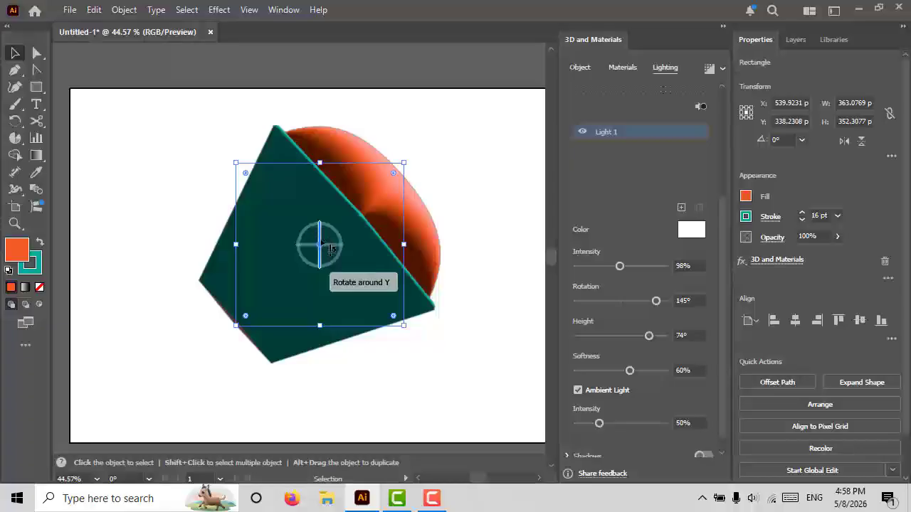
left_click_drag(319, 243, 319, 270)
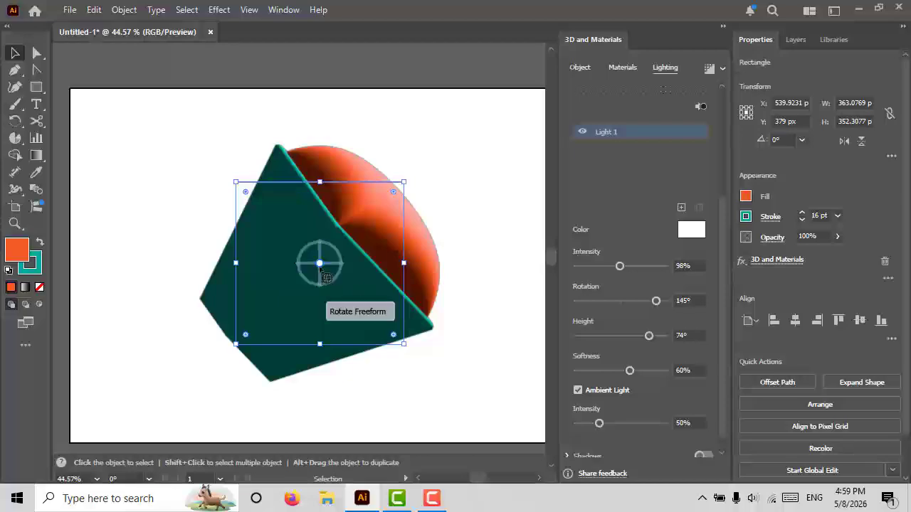
left_click_drag(326, 276, 288, 272)
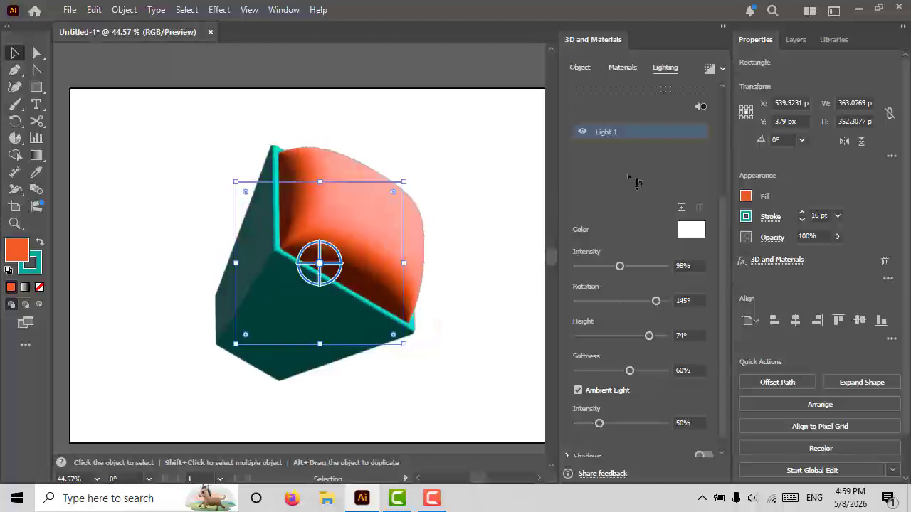
left_click(575, 67)
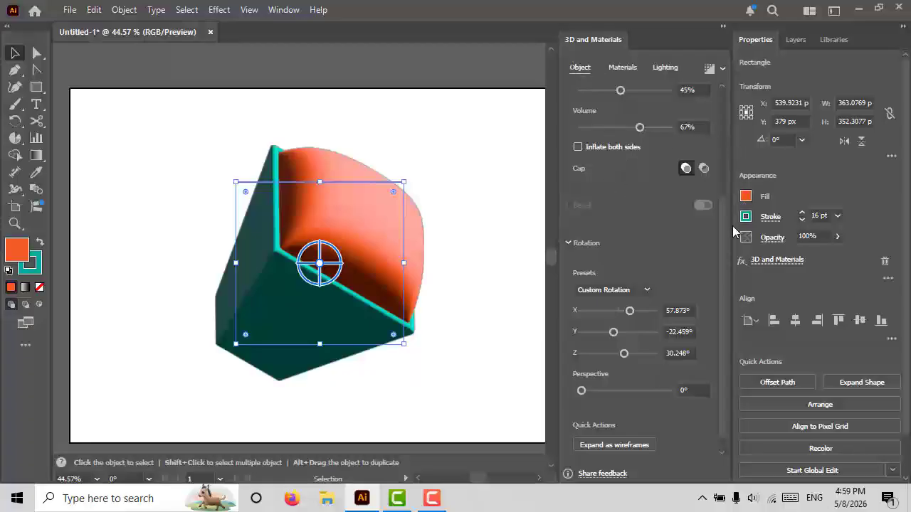
scroll(721, 242, "up", 5)
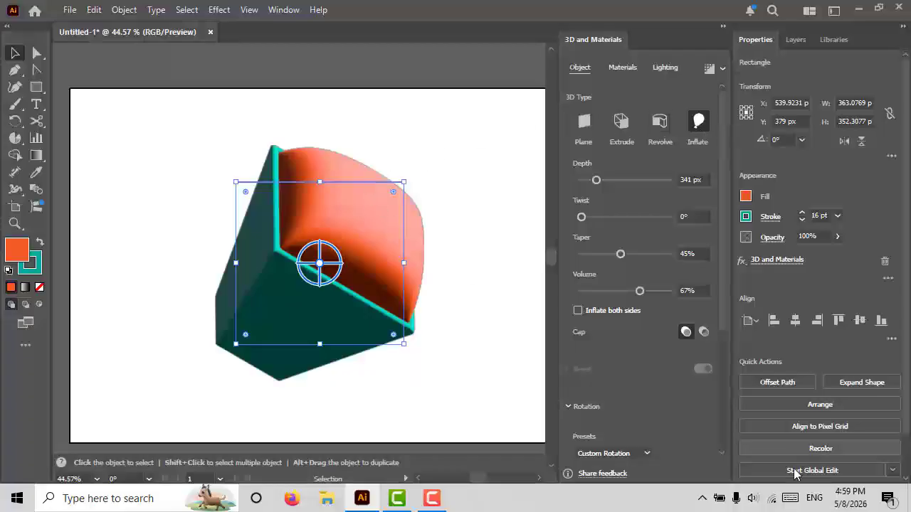
Delete the inflated rectangle and draw a large ellipse with orange-red fill and teal stroke near the middle of the visible artboard
left_click(790, 501)
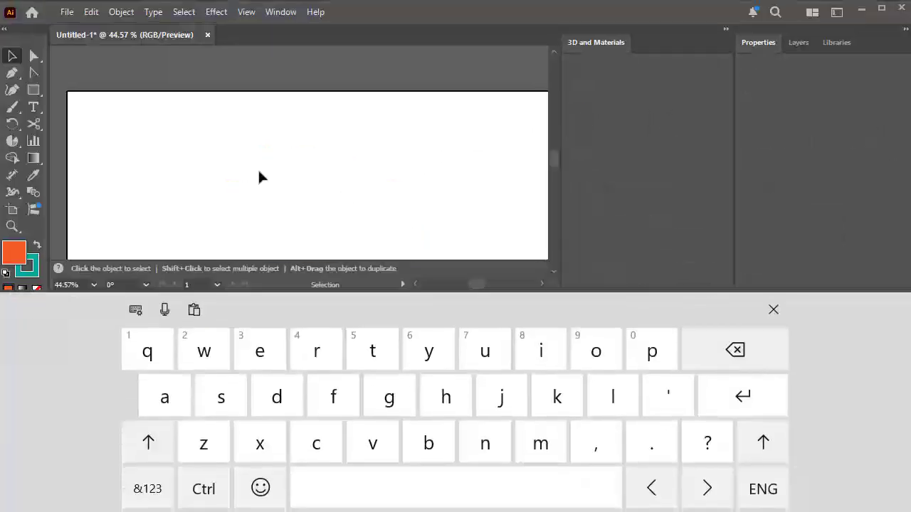
left_click(773, 311)
left_click_drag(40, 91, 76, 106)
left_click_drag(244, 151, 450, 348)
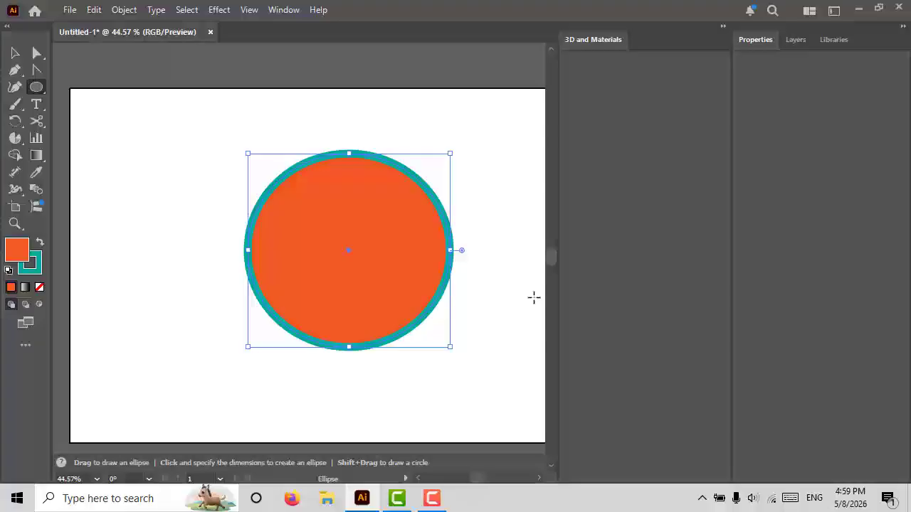
Apply the 3D Inflate effect to the ellipse and set its rotation preset to Isometric Top
left_click(597, 46)
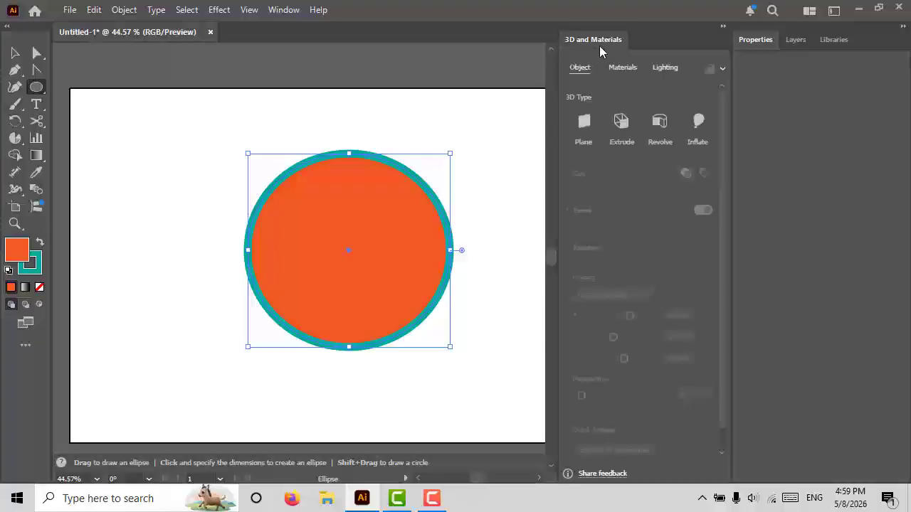
left_click(703, 128)
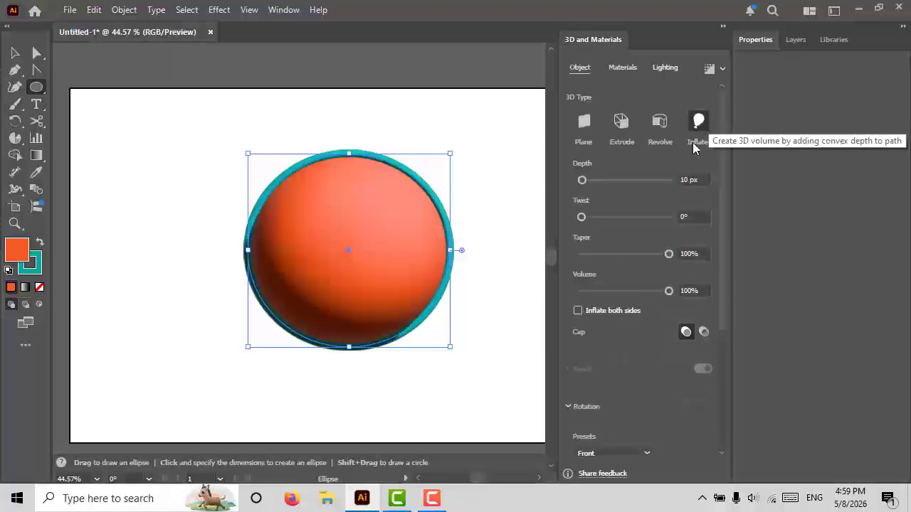
left_click(625, 454)
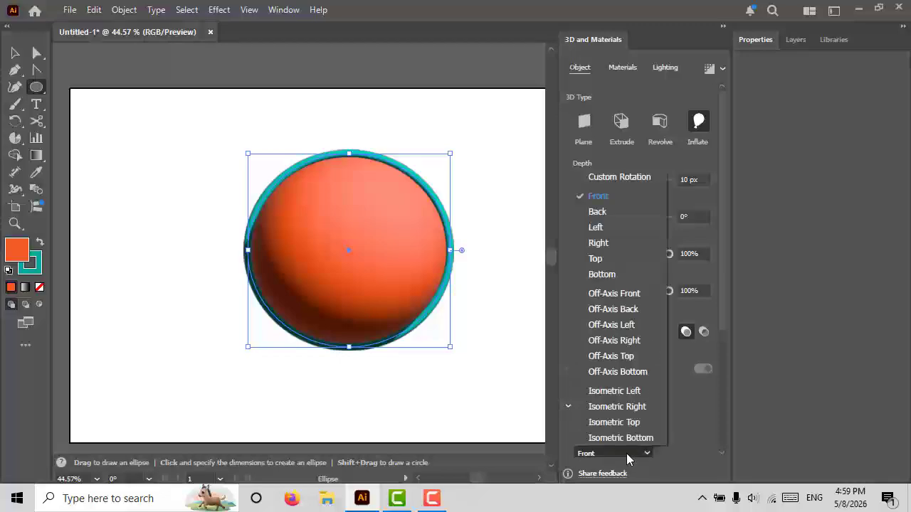
left_click(647, 422)
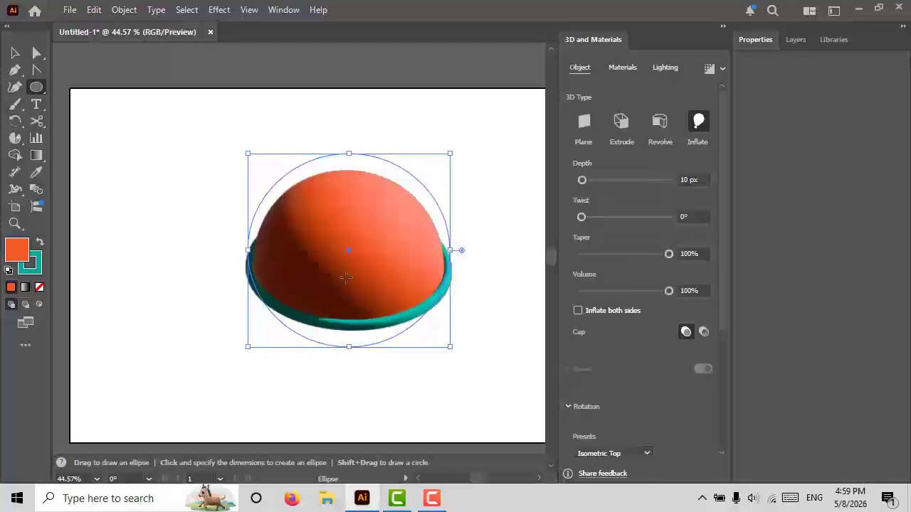
Set the inflated ellipse's depth to 228 px, twist to 50°, taper to 73% and volume to 62%
left_click(591, 179)
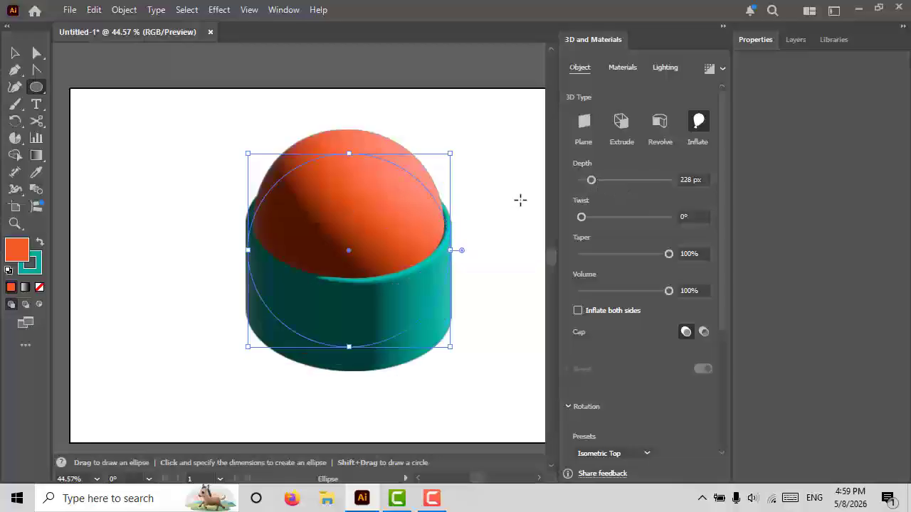
left_click(593, 217)
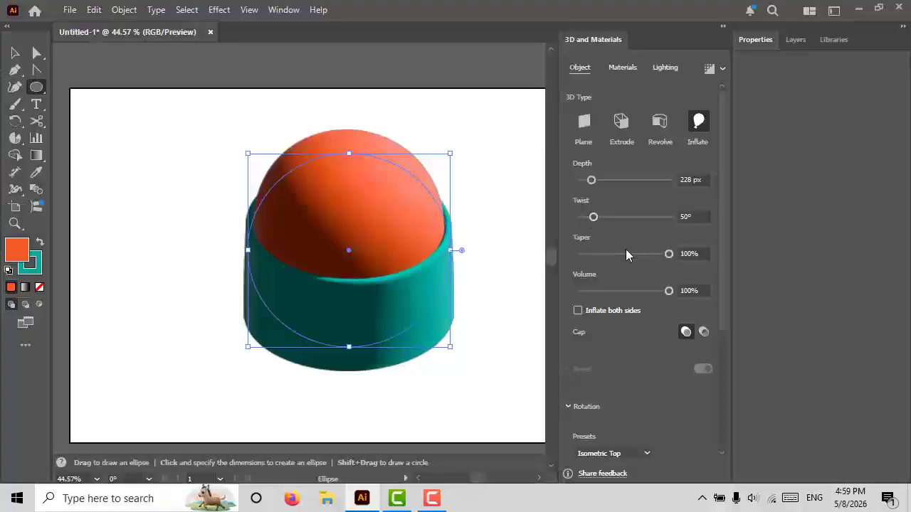
left_click(646, 254)
left_click(637, 292)
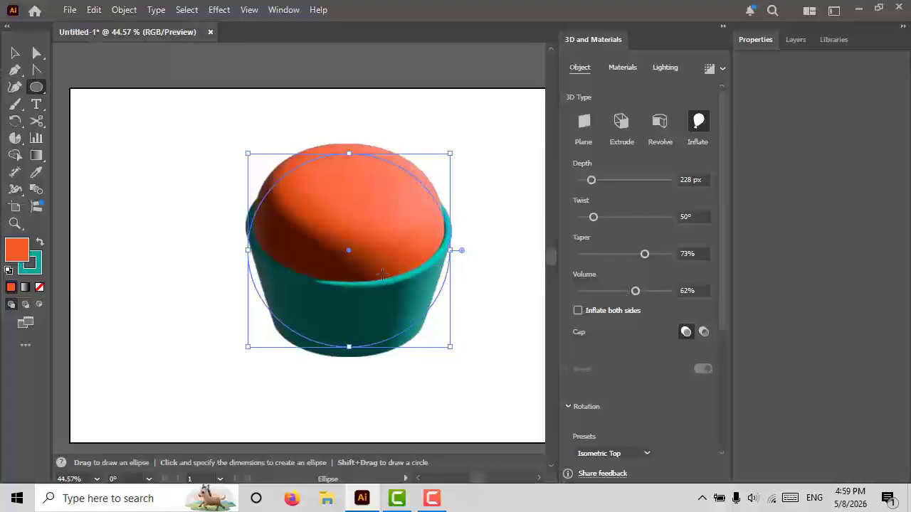
Move the inflated ellipse slightly up and to the right, and rotate it freely in 3D to show more of its side
left_click(15, 53)
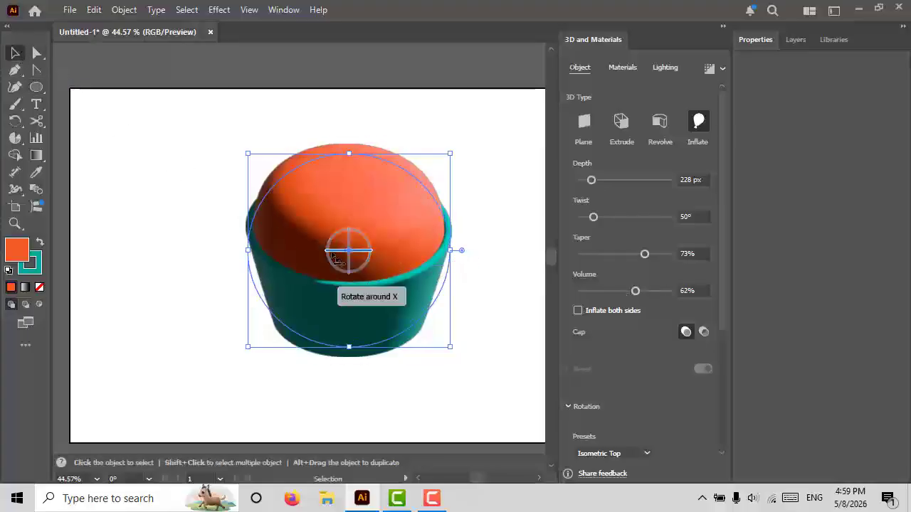
left_click_drag(344, 249, 375, 206)
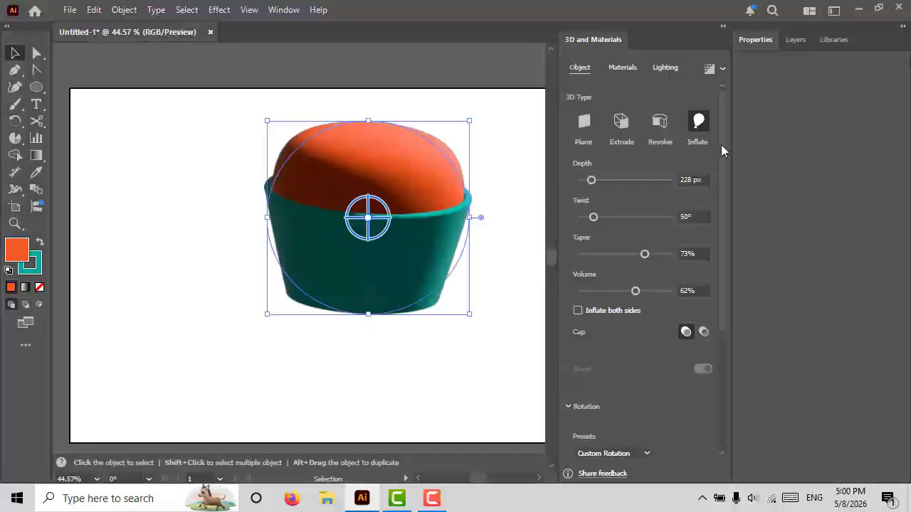
left_click(624, 66)
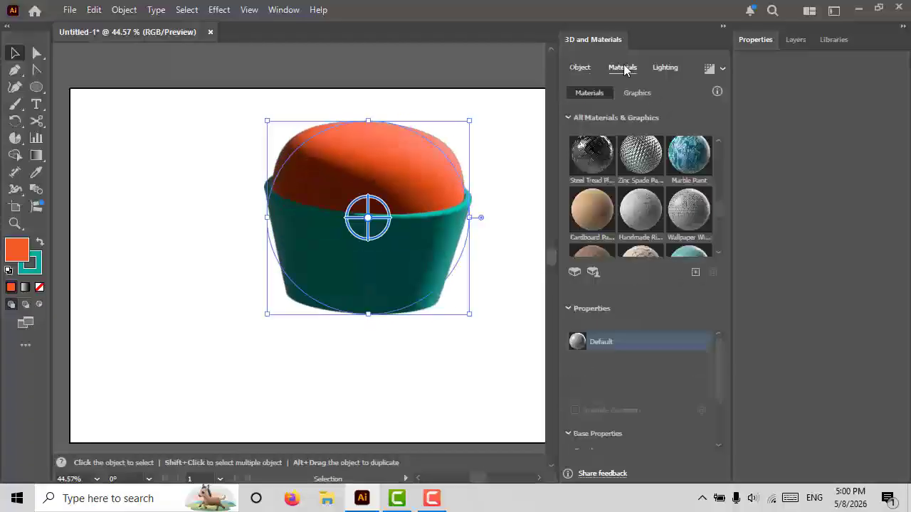
left_click(677, 69)
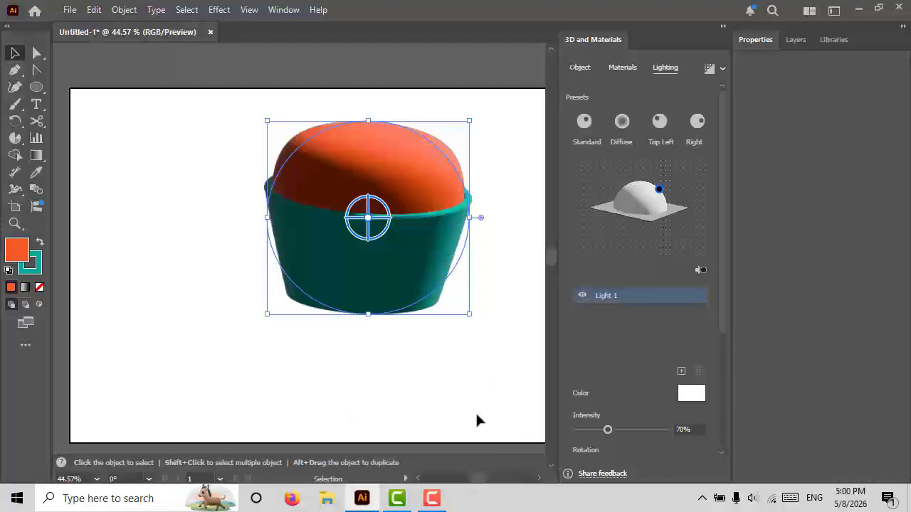
left_click(432, 499)
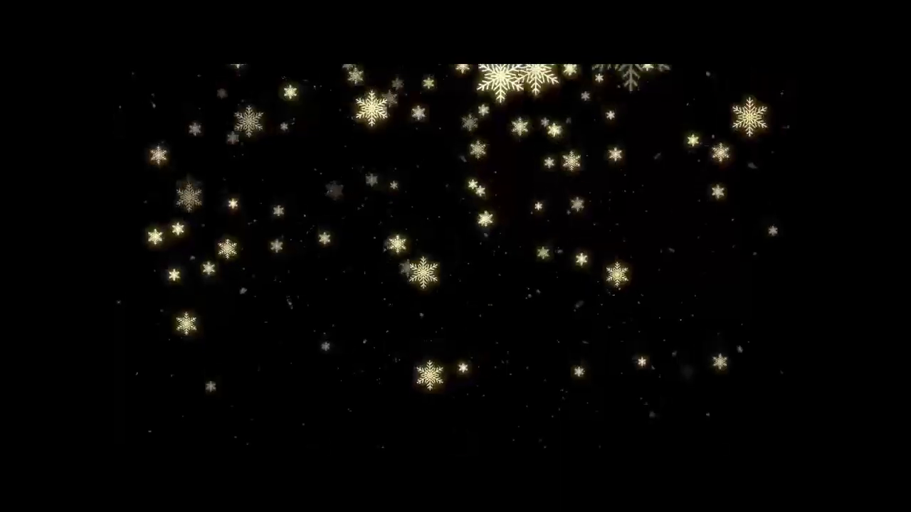